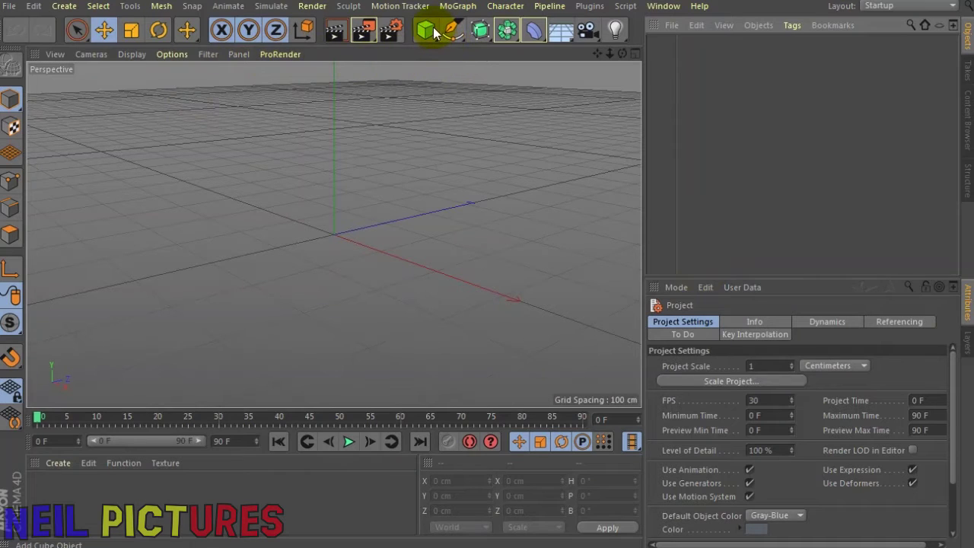
Step: Add a 600 × 100 × 600 cm Landscape object to the empty scene from the Cube palette
left_click_drag(436, 40, 700, 134)
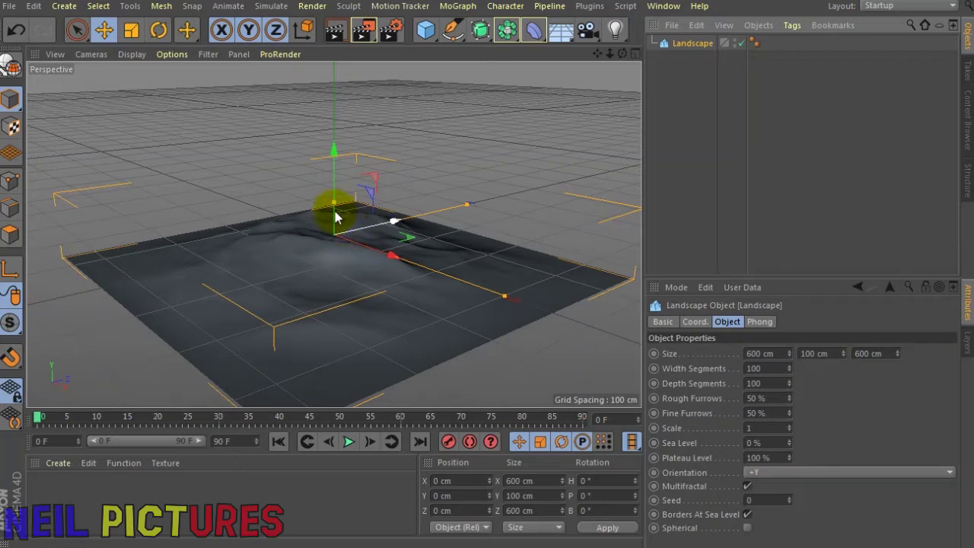
Step: Raise the landscape to 256.618 cm tall and set Rough Furrows to 70%
left_click_drag(334, 192, 352, 81)
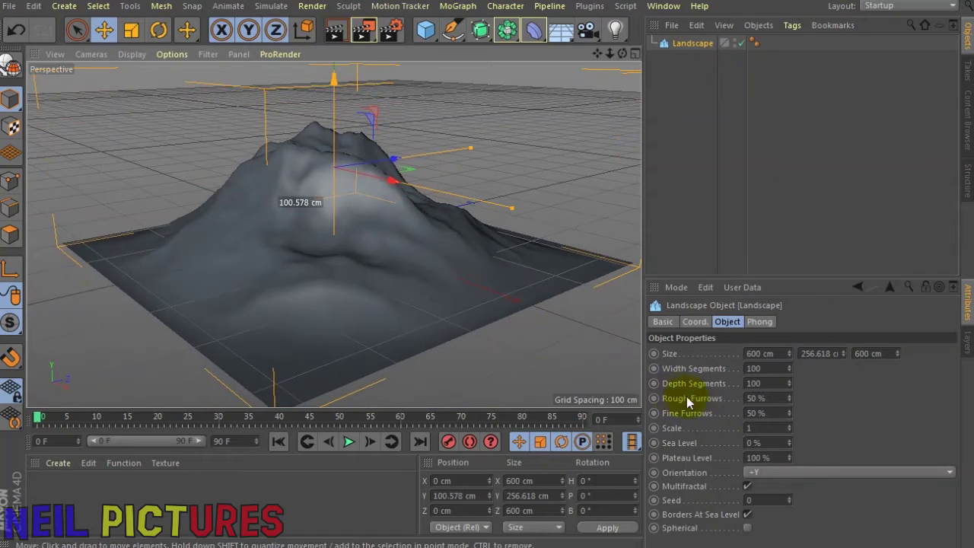
left_click(755, 398)
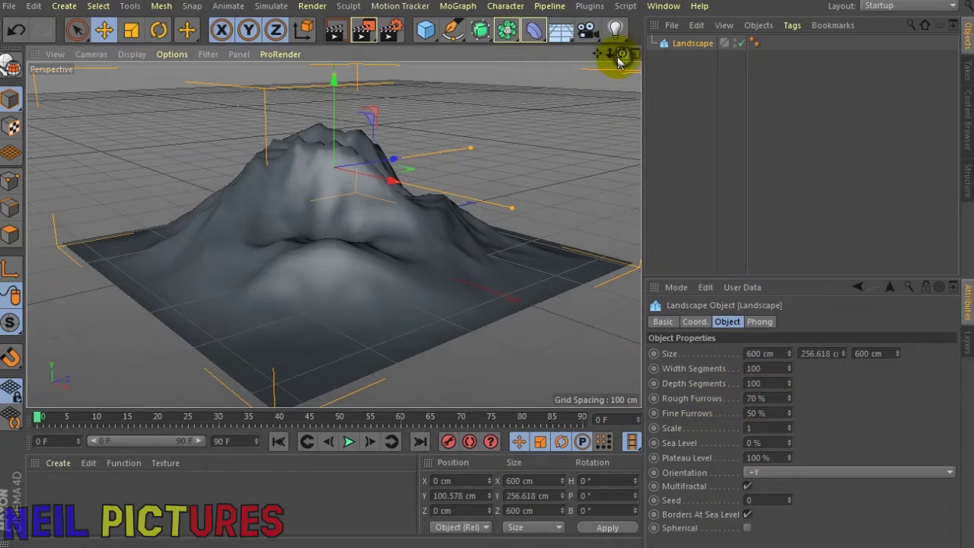
left_click_drag(621, 53, 622, 57)
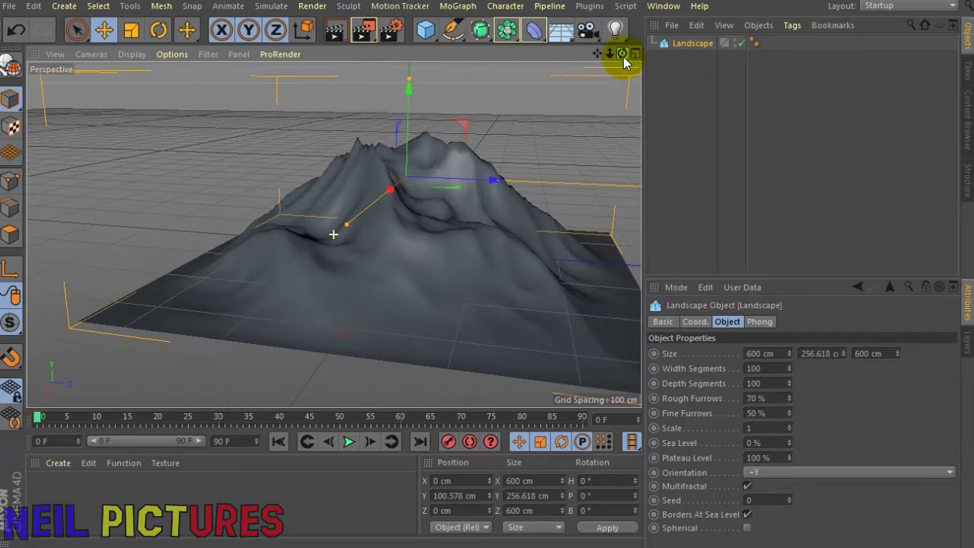
scroll(515, 135, "up", 5)
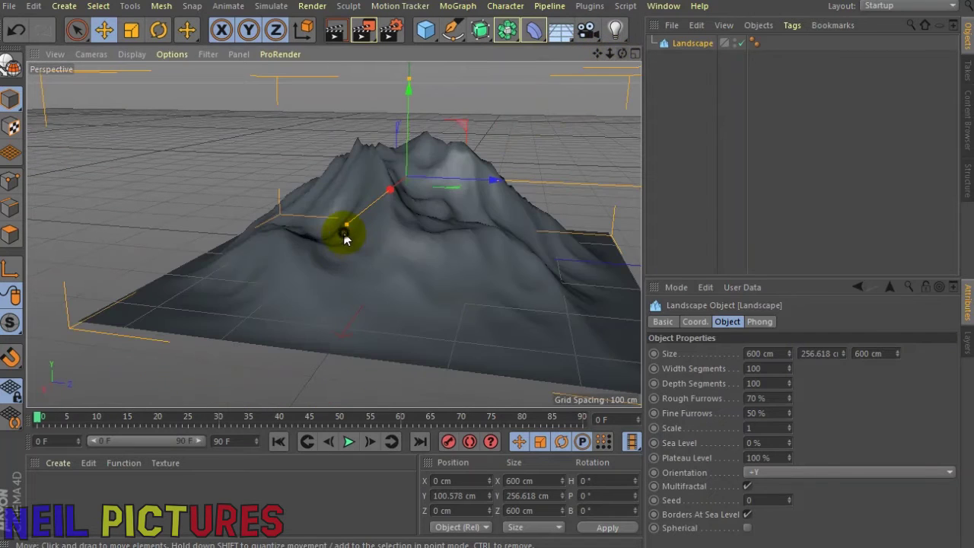
Step: Move the landscape up to X 6.927, Y 117.43, Z 1.013 cm
left_click_drag(338, 241, 337, 245)
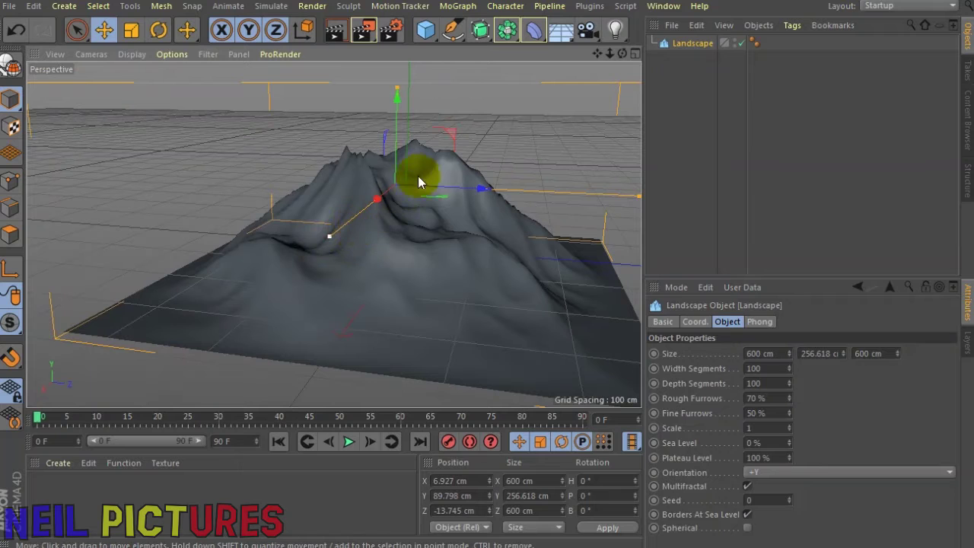
left_click_drag(467, 131, 464, 121)
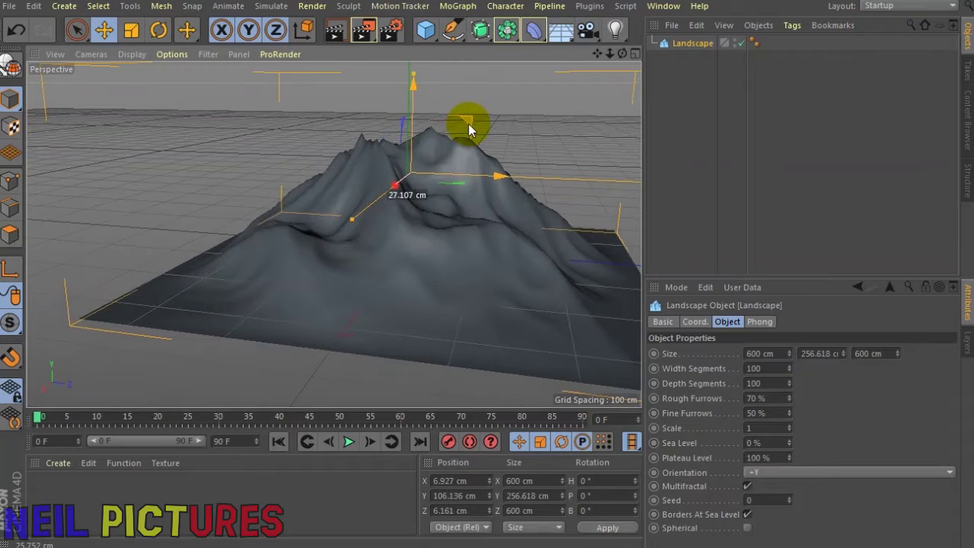
left_click(561, 31)
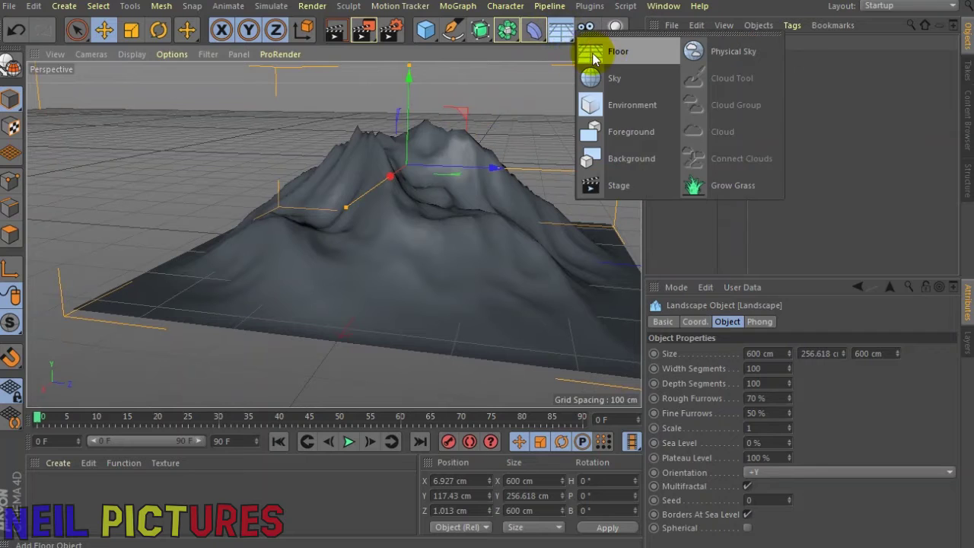
Step: Add a Floor nudged up on Y and a second floor, Floor.1, lowered to Y -6.028 cm
left_click(606, 52)
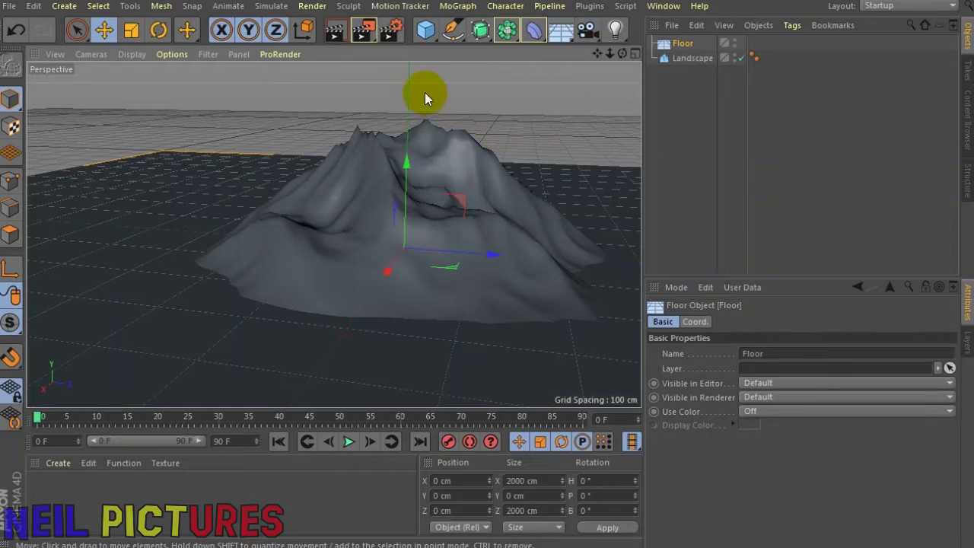
mouse_move(411, 151)
left_mouse_down()
mouse_move(406, 168)
mouse_move(459, 144)
left_mouse_up()
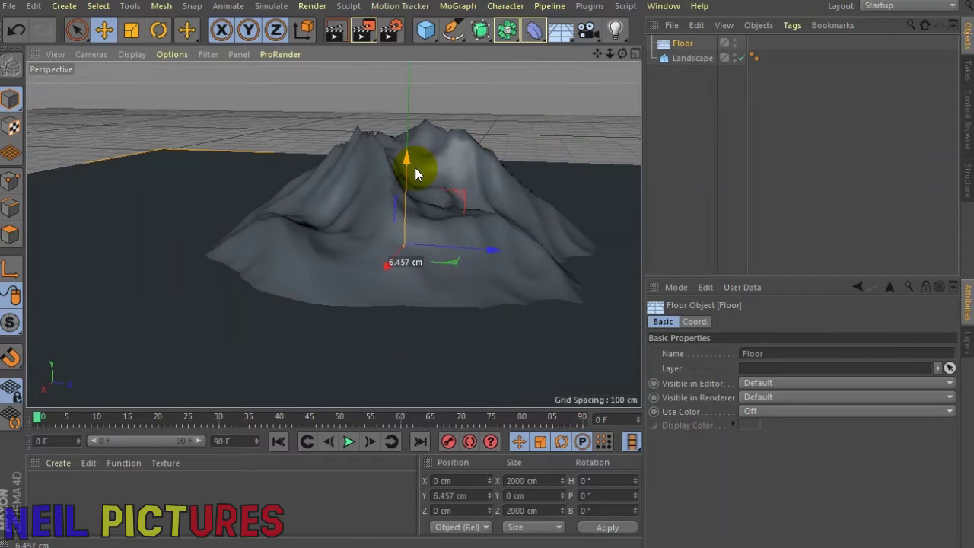
left_click(569, 31)
left_click(601, 59)
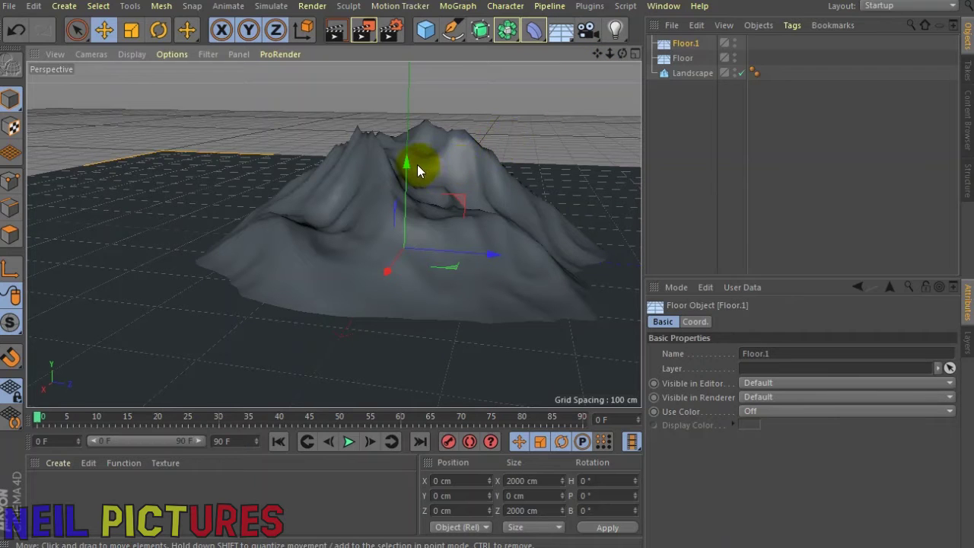
left_click_drag(407, 160, 343, 211)
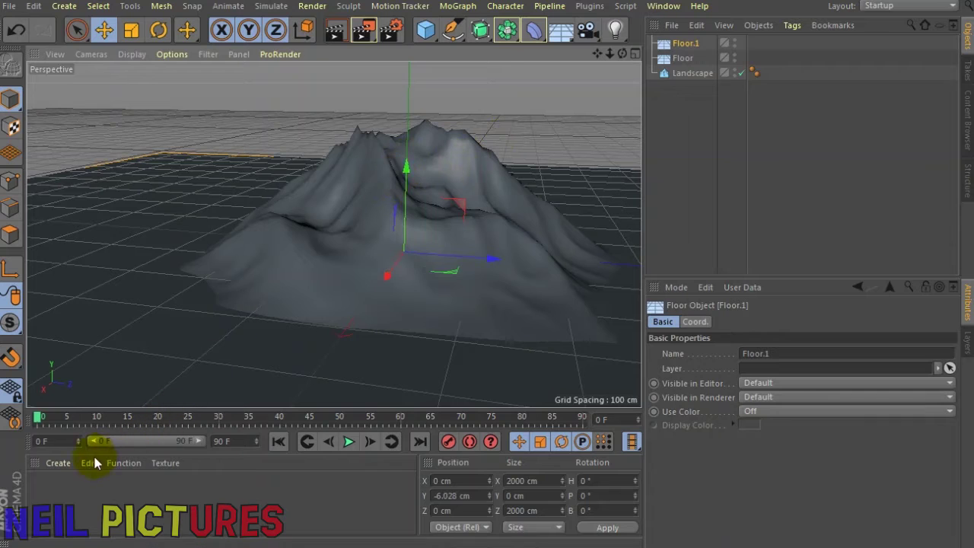
left_click(64, 464)
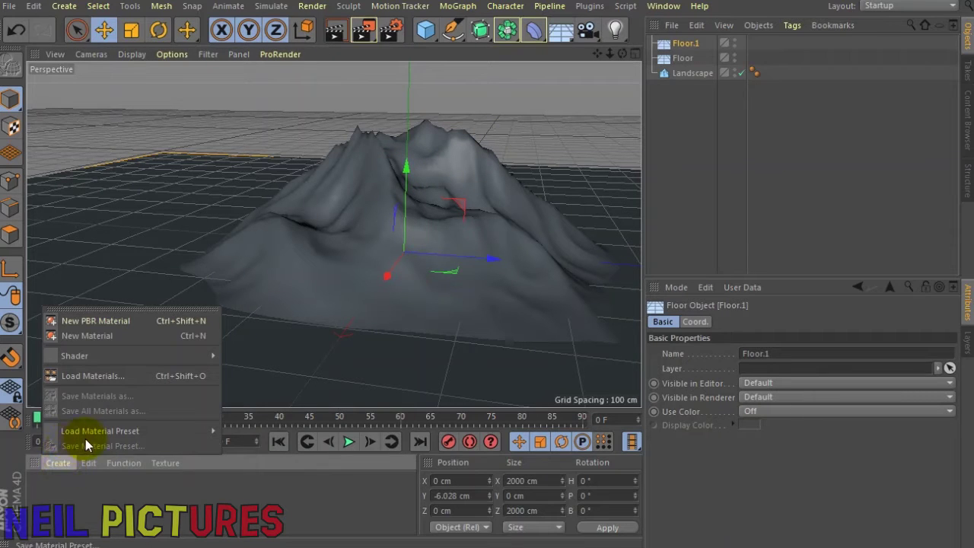
mouse_move(99, 431)
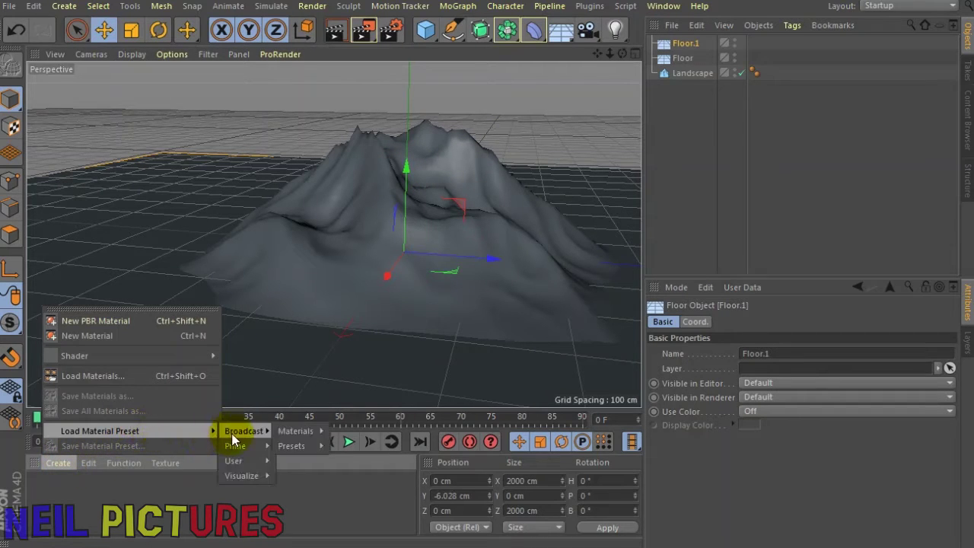
mouse_move(296, 460)
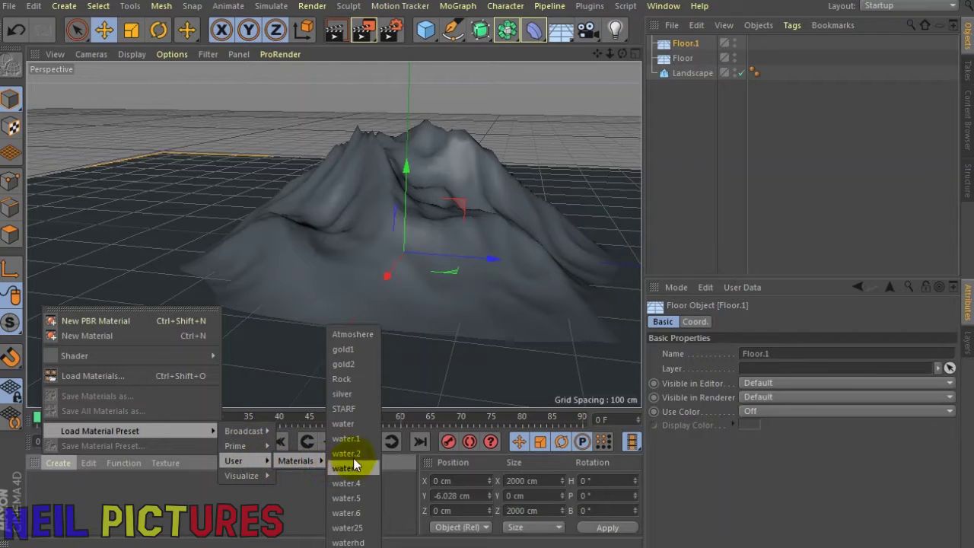
Step: Try loading the water.3 and another water preset, deleting each unwanted attempt
left_click(353, 466)
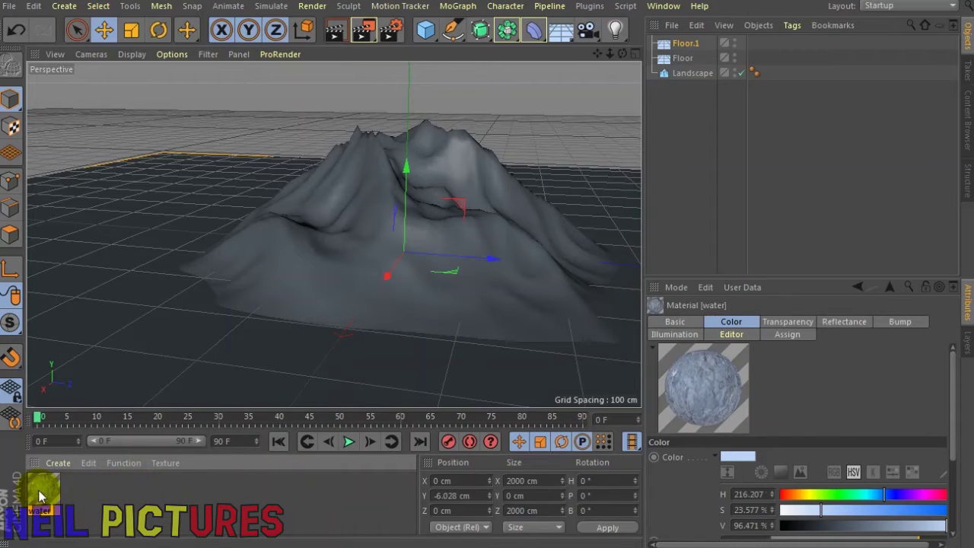
key("Delete")
left_click(61, 464)
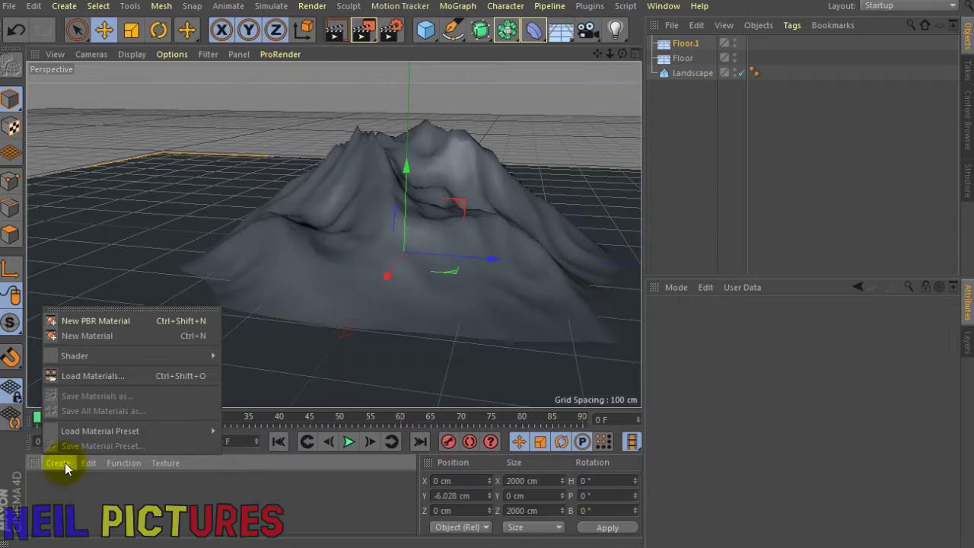
mouse_move(99, 430)
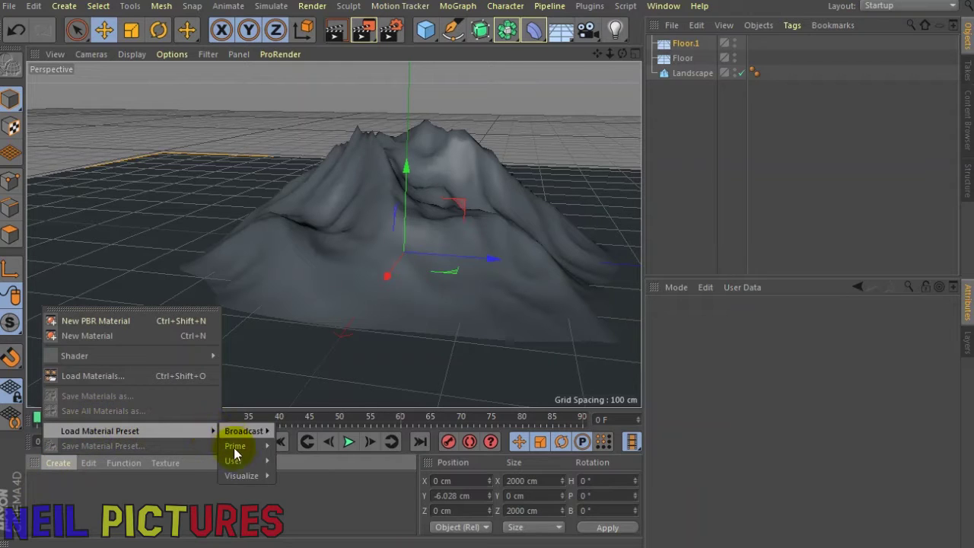
mouse_move(295, 460)
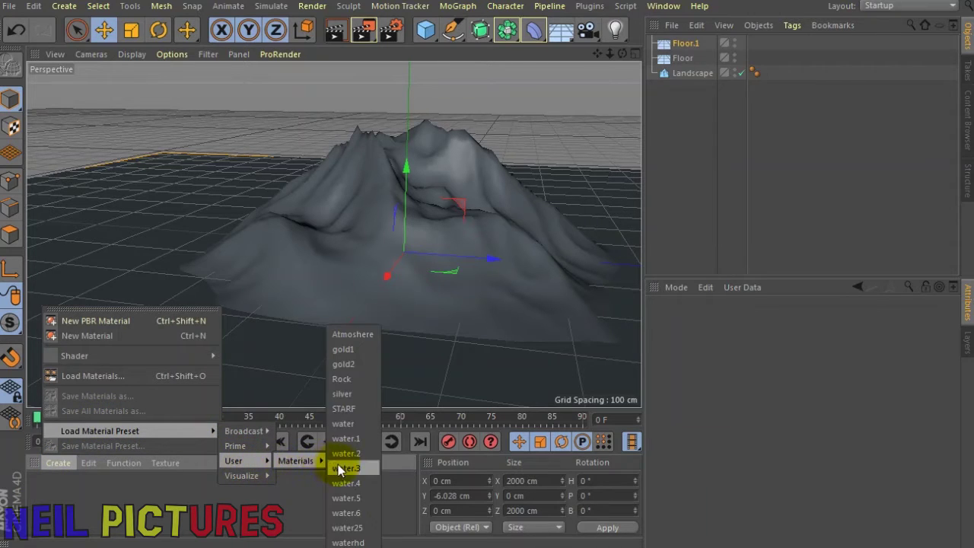
left_click(340, 469)
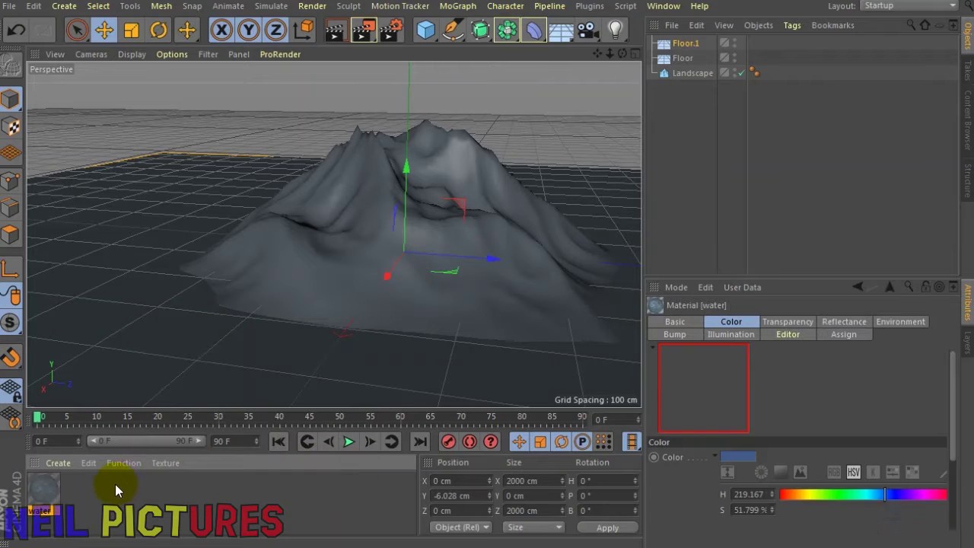
left_click_drag(45, 494, 334, 360)
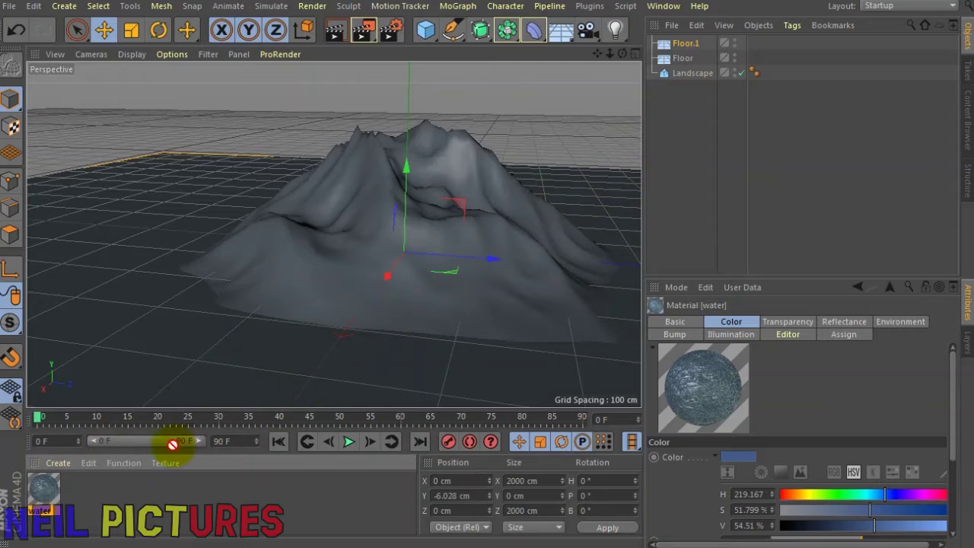
left_click_drag(335, 361, 38, 502)
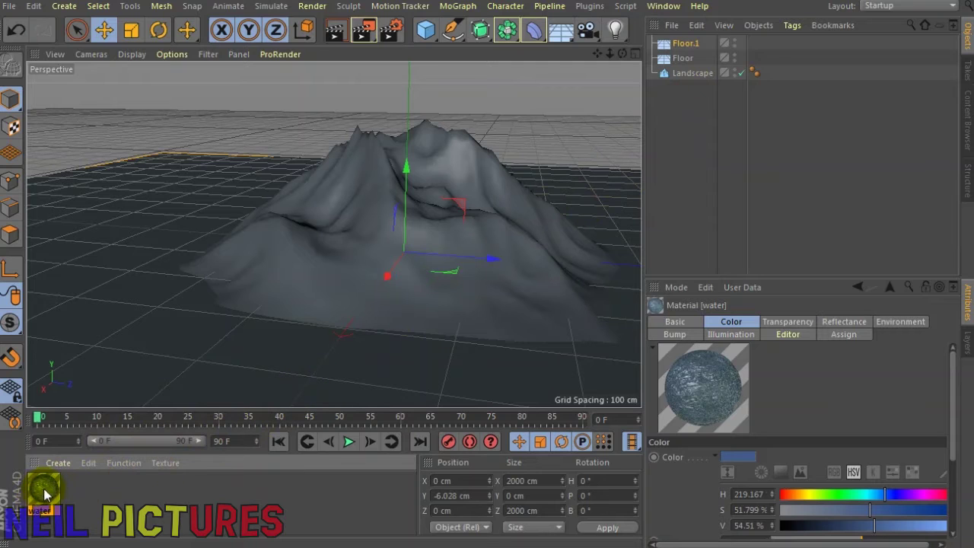
key("Delete")
Step: Load the water material preset from User > Materials into the Material Manager
left_click(57, 463)
mouse_move(99, 431)
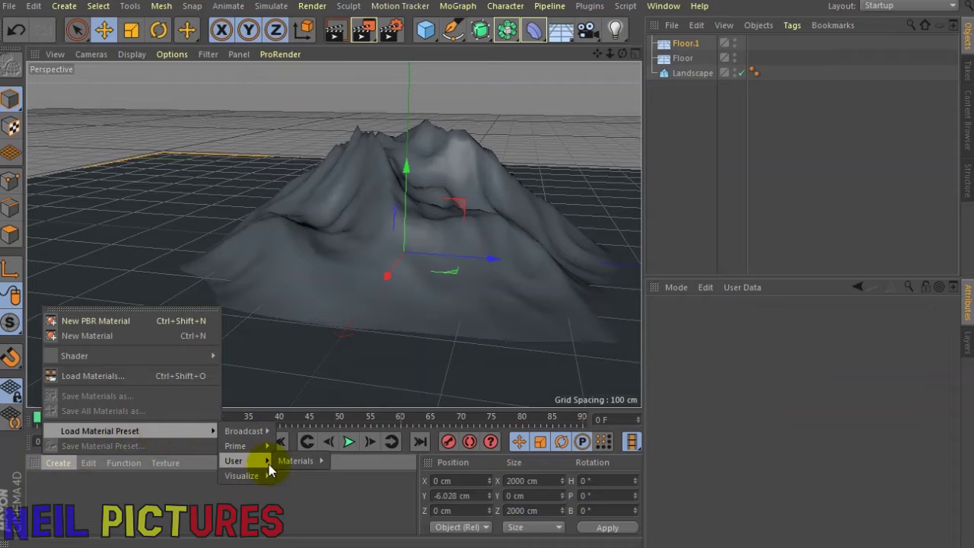
key("Escape")
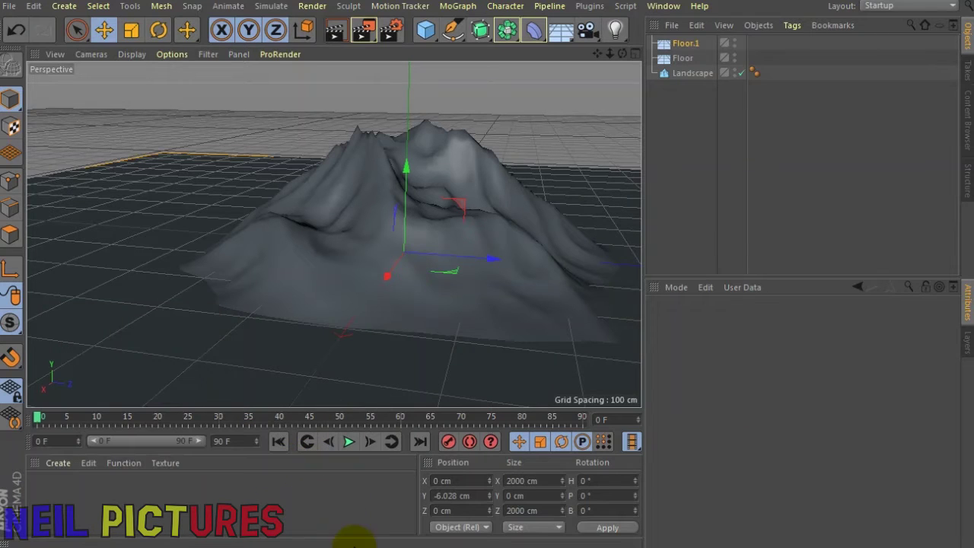
left_click(61, 462)
left_click(67, 462)
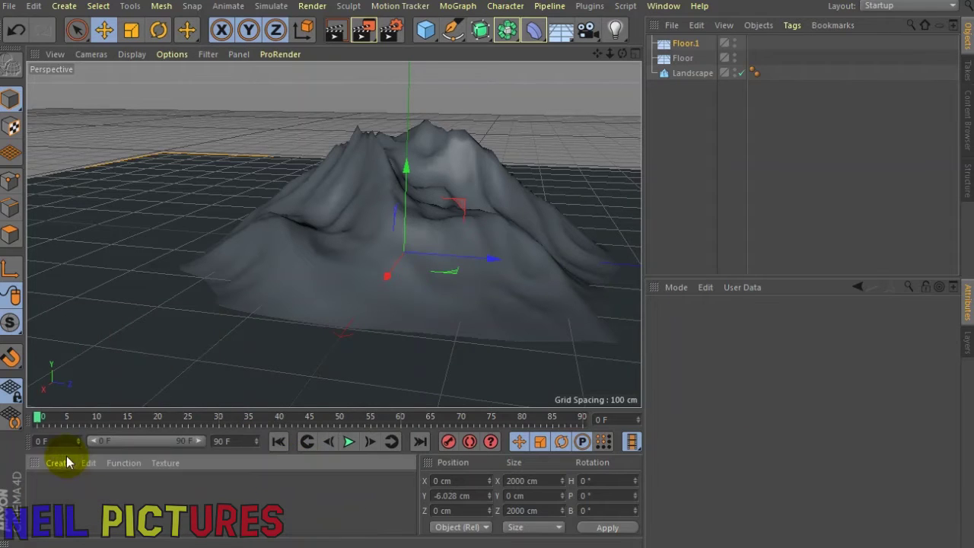
left_click(67, 461)
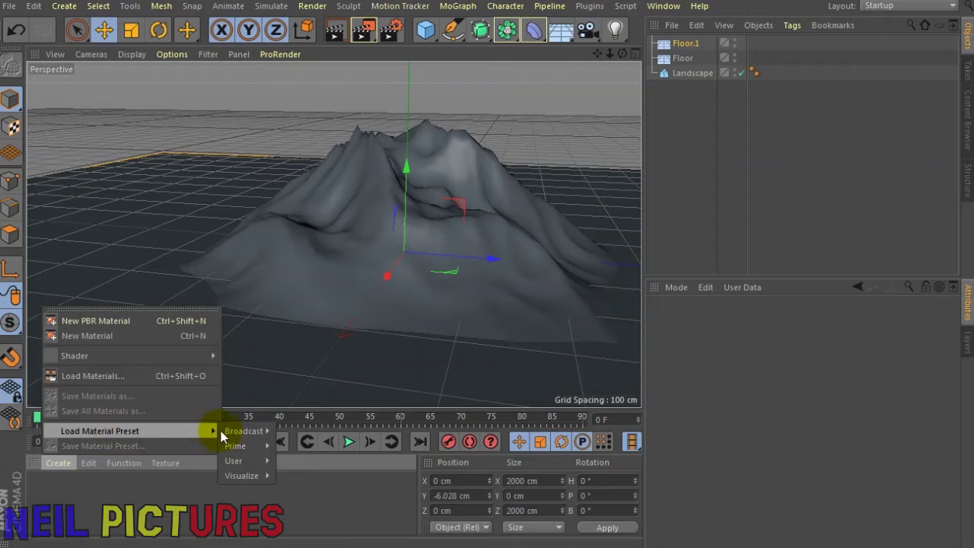
mouse_move(296, 460)
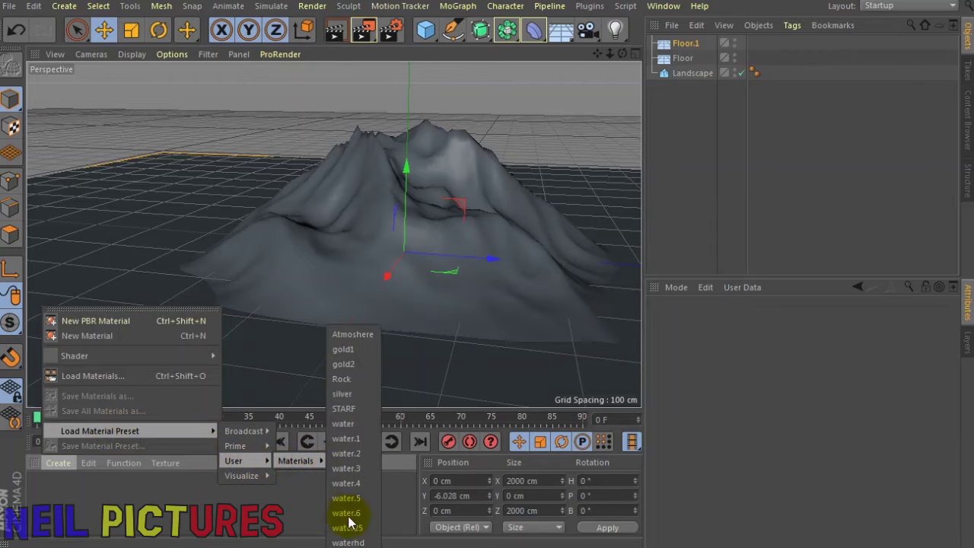
left_click(352, 524)
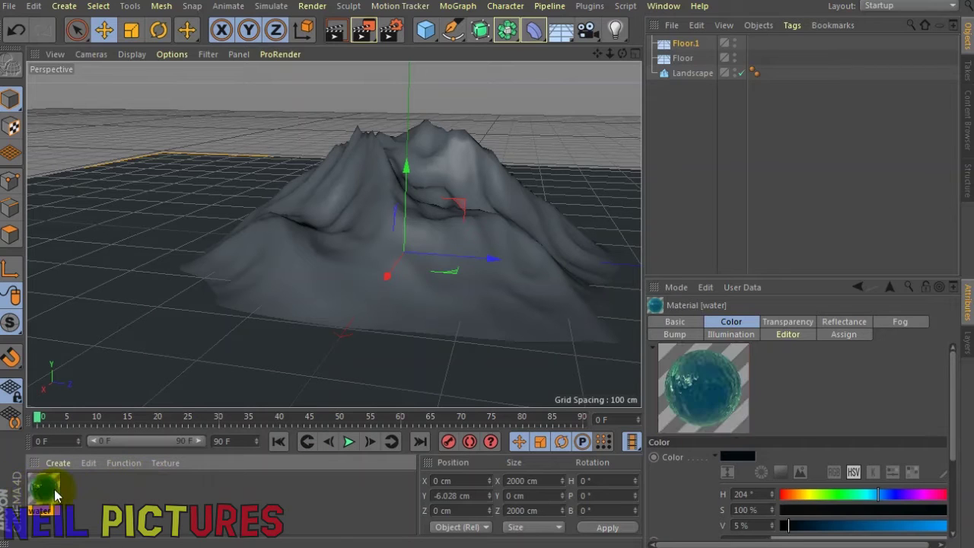
left_click(136, 494)
left_click(59, 466)
mouse_move(75, 356)
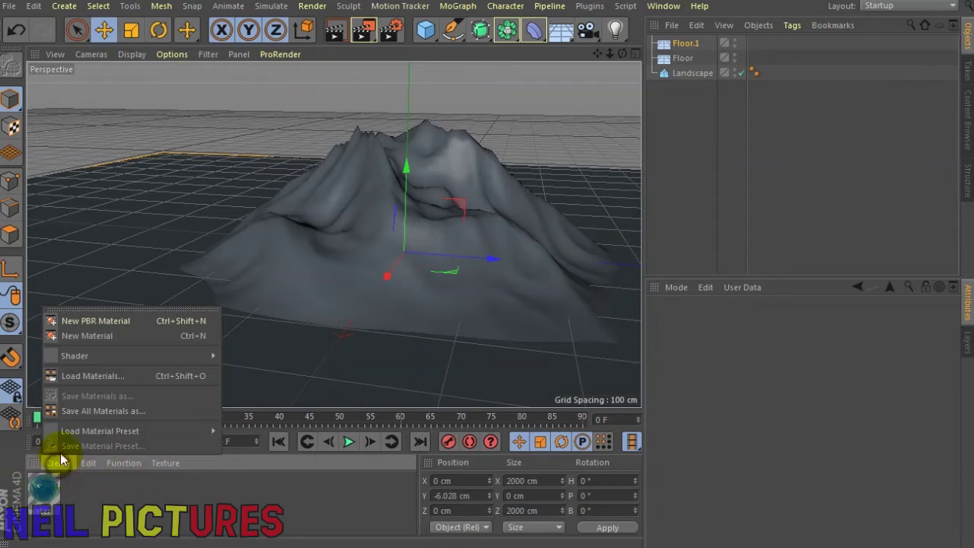
left_click(101, 339)
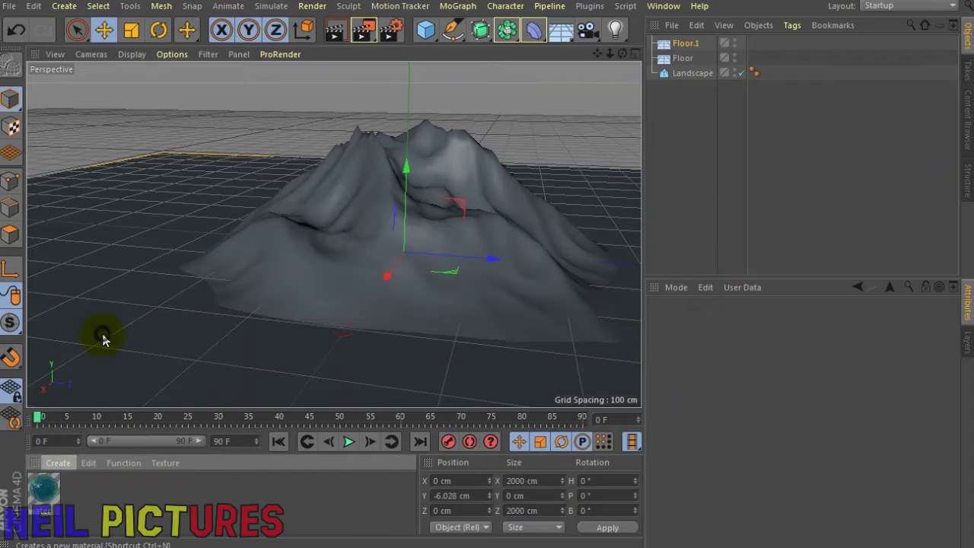
Step: Edit the new Mat material and load 2106_Jakku as its Color texture without copying it
right_click(46, 495)
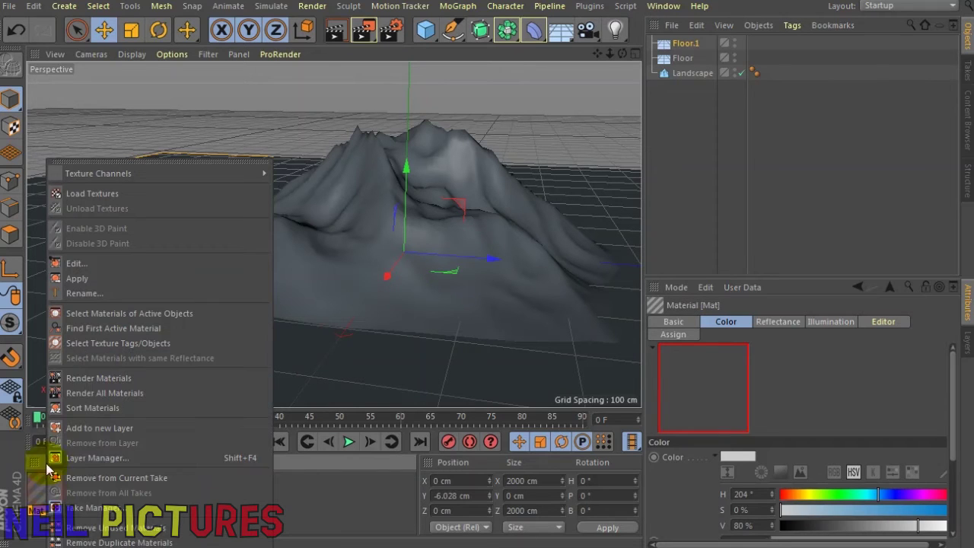
left_click(92, 266)
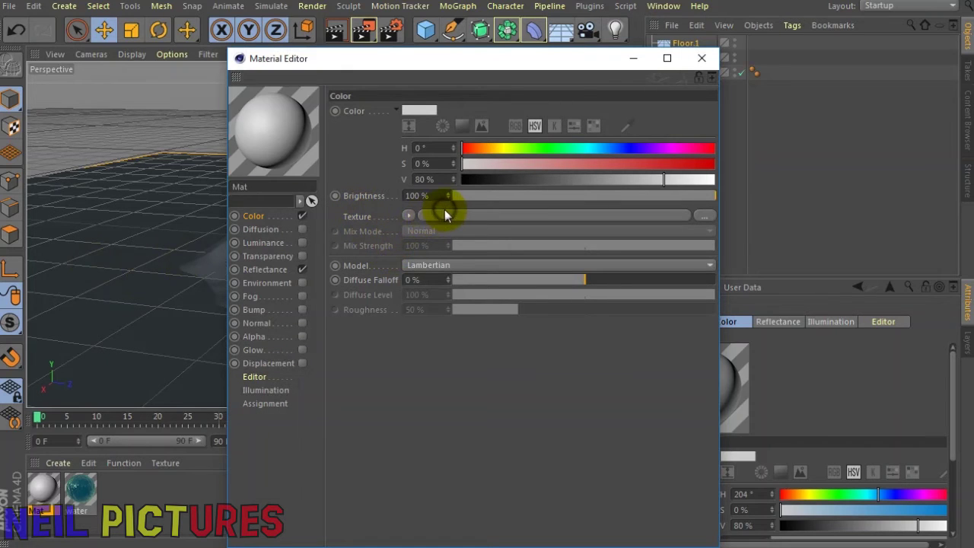
left_click(417, 213)
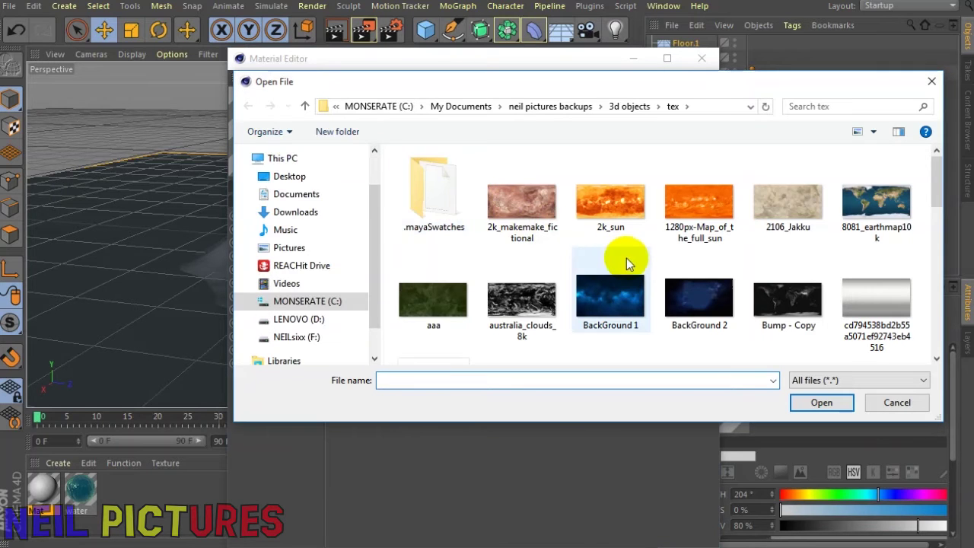
scroll(629, 265, "down", 5)
scroll(628, 266, "down", 2)
scroll(629, 265, "up", 3)
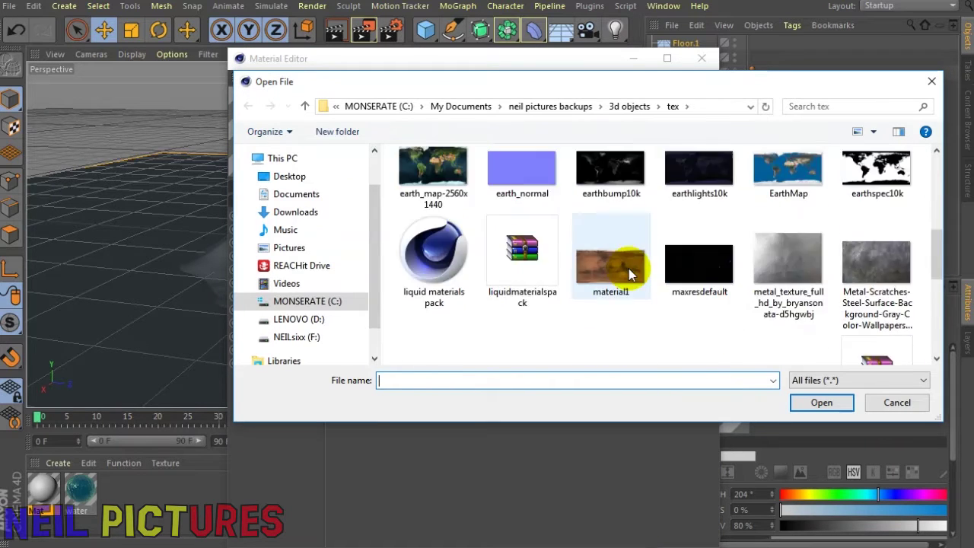
scroll(628, 265, "up", 4)
left_click(767, 228)
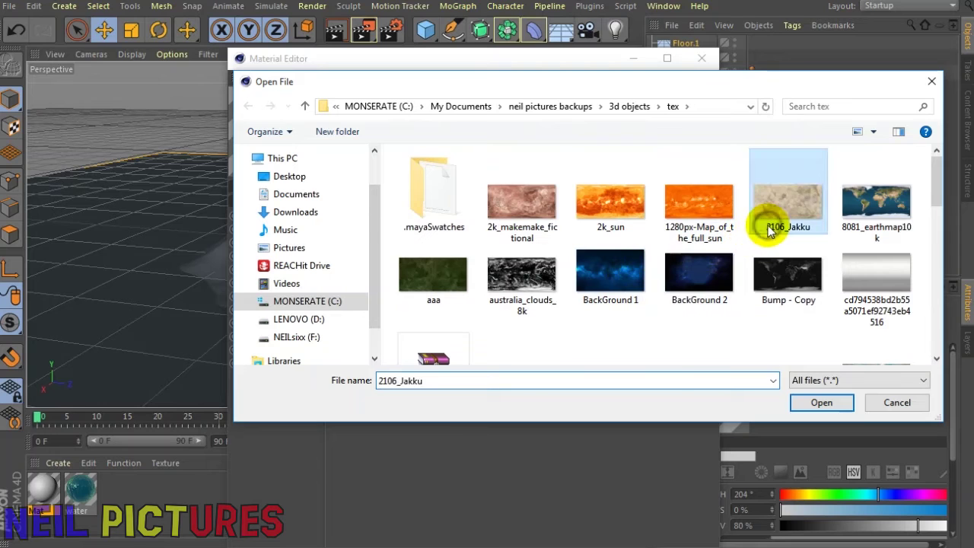
double_click(767, 228)
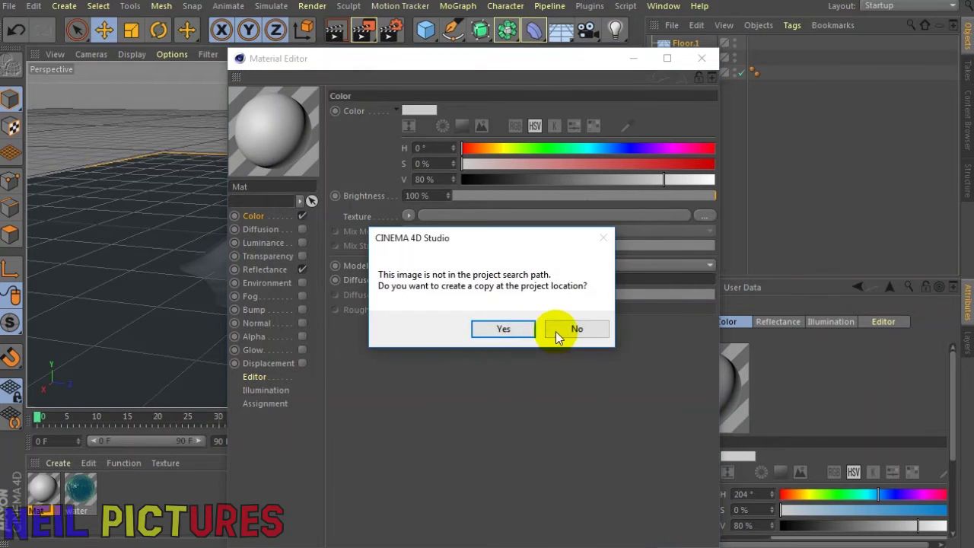
left_click(555, 331)
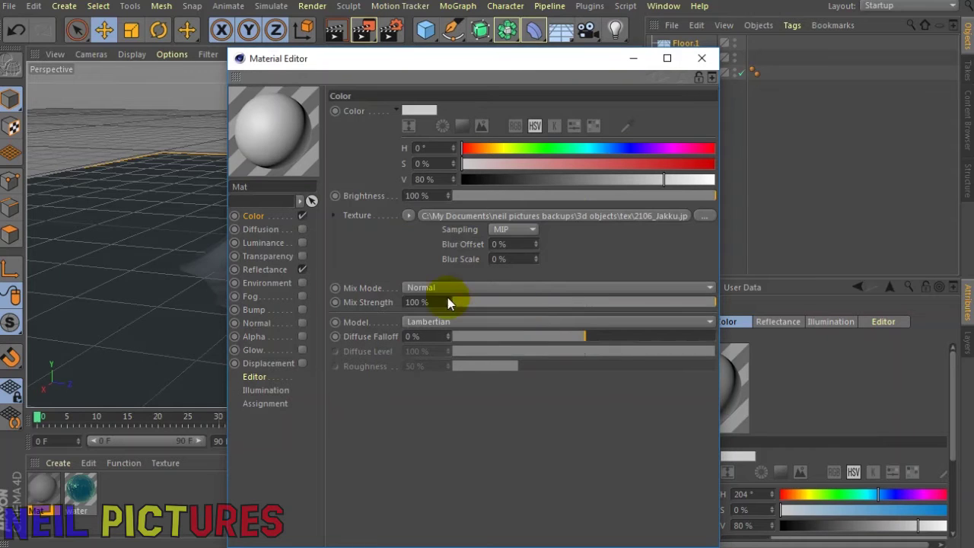
Step: Turn off Reflectance on Mat, leaving Bump disabled
left_click(303, 270)
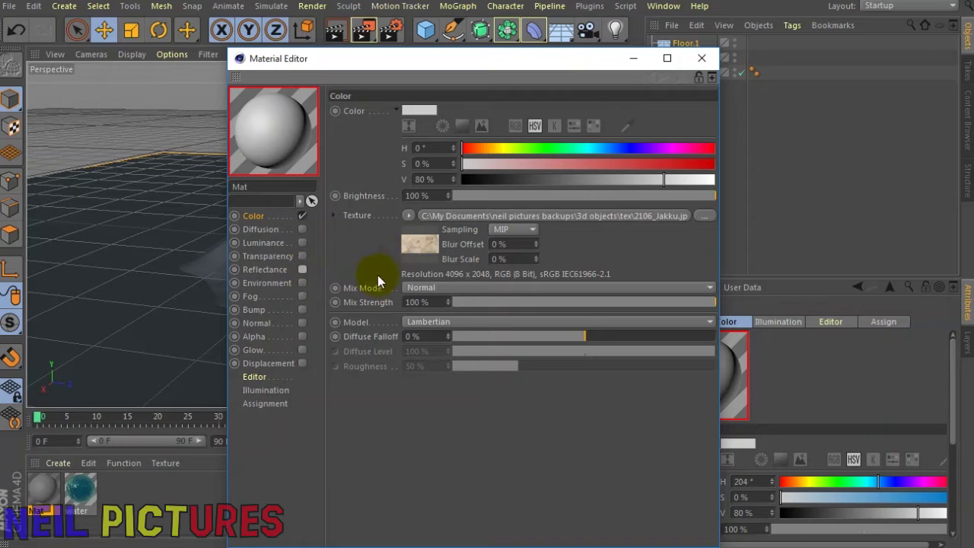
left_click(302, 309)
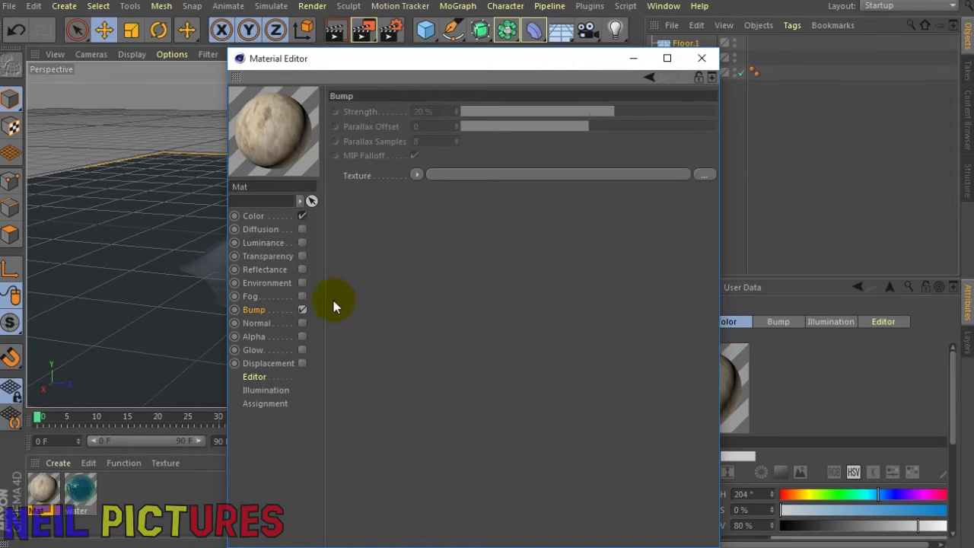
left_click(302, 310)
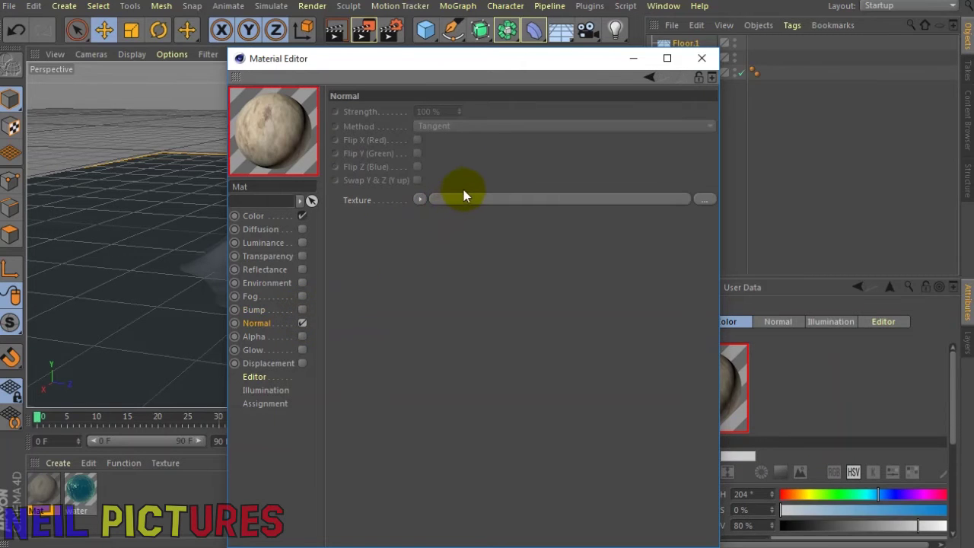
Step: Enable the Normal channel with the earth_normal image, declining the copy, and close the editor
left_click(467, 202)
left_click(467, 202)
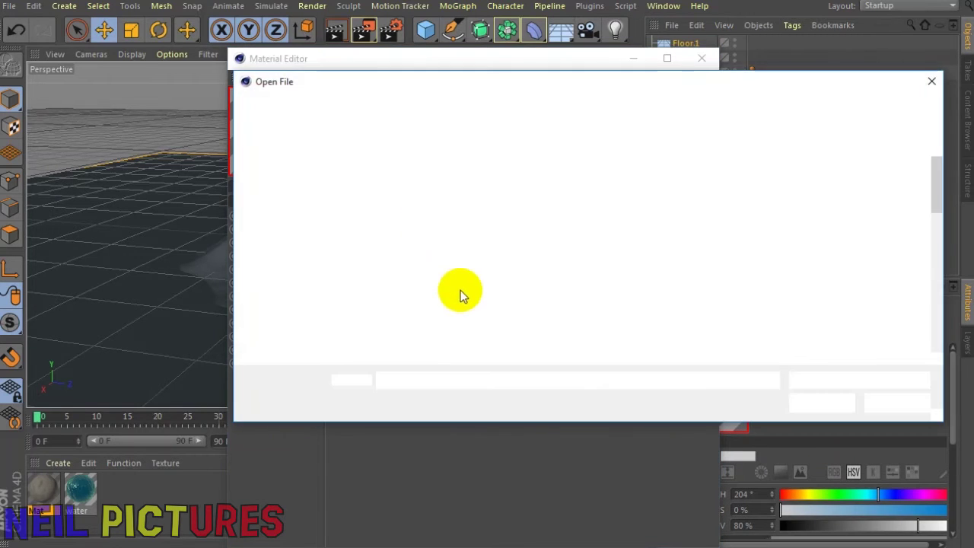
scroll(635, 303, "down", 5)
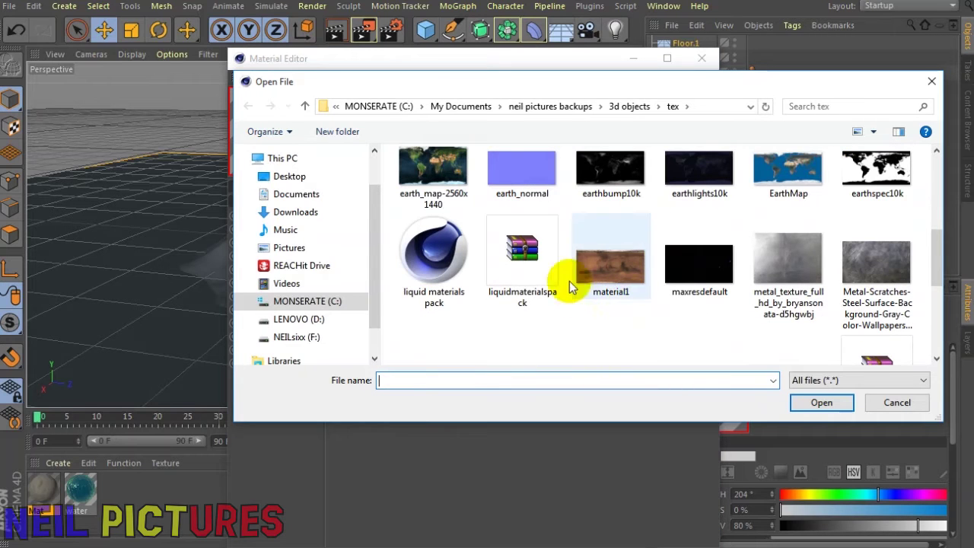
left_click(534, 192)
double_click(534, 193)
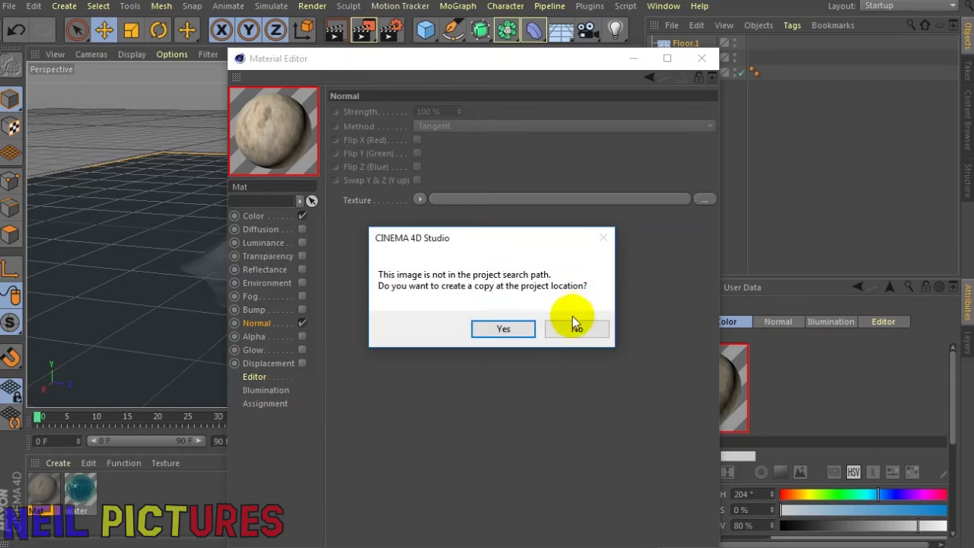
left_click(572, 322)
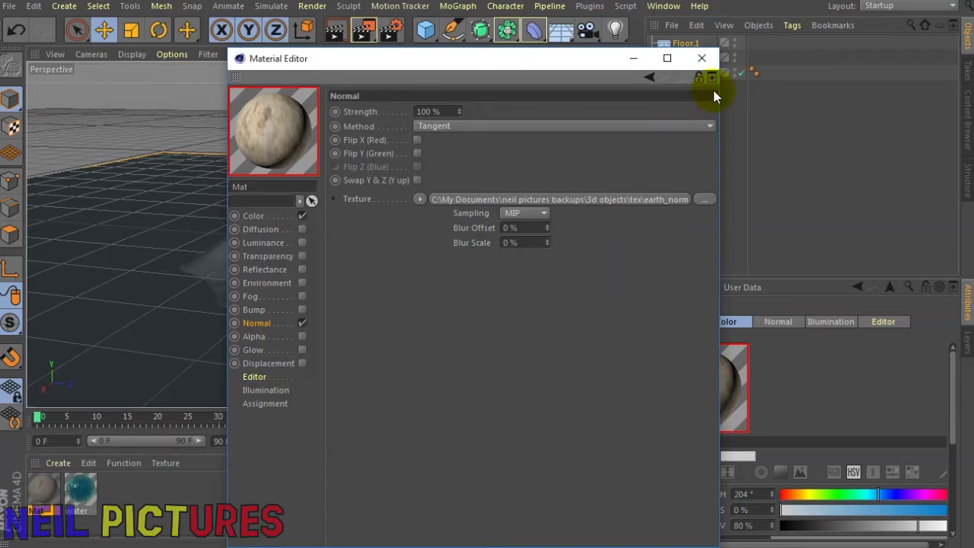
left_click(701, 59)
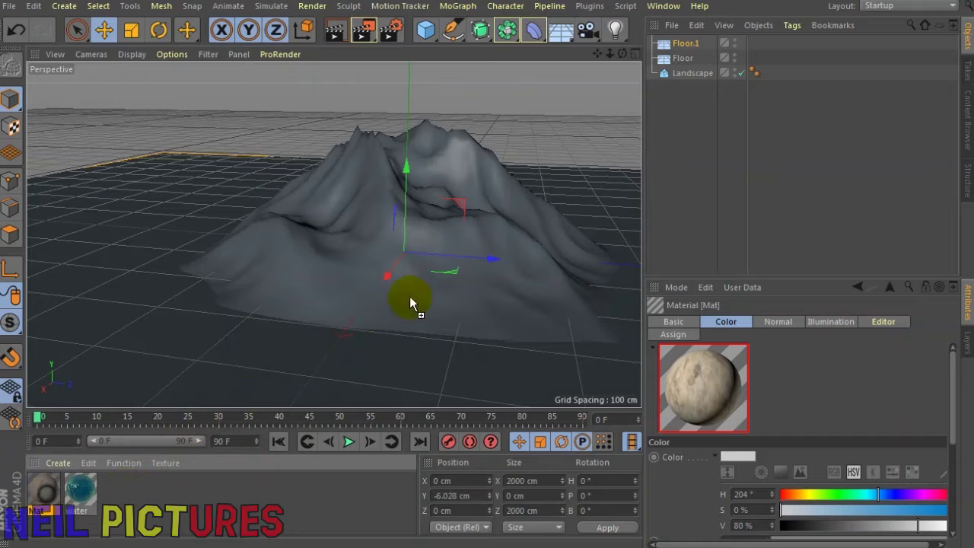
Step: Drag Mat onto the Landscape and, after checking the water material, drag water onto Floor.1
mouse_move(621, 155)
left_mouse_down()
mouse_move(660, 75)
mouse_move(689, 73)
left_mouse_up()
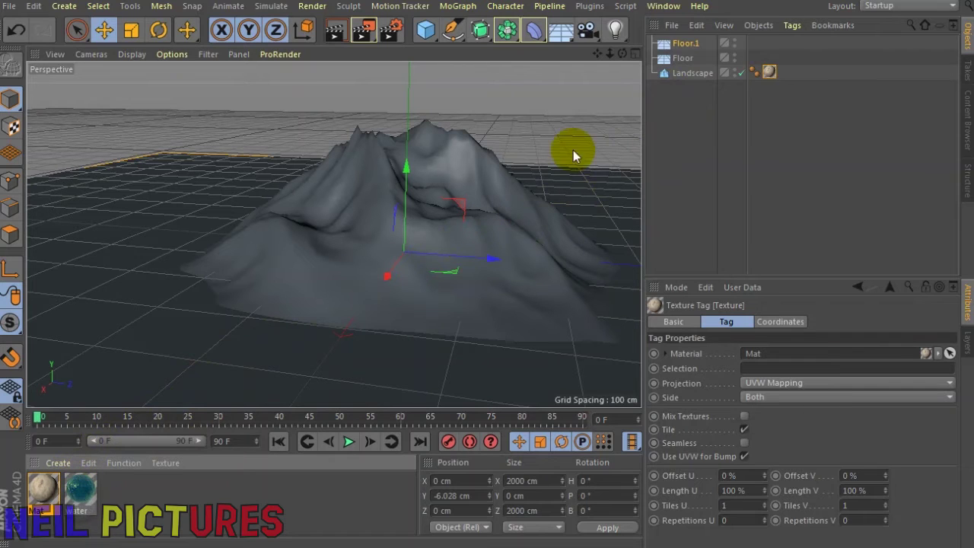
left_click_drag(649, 74, 77, 491)
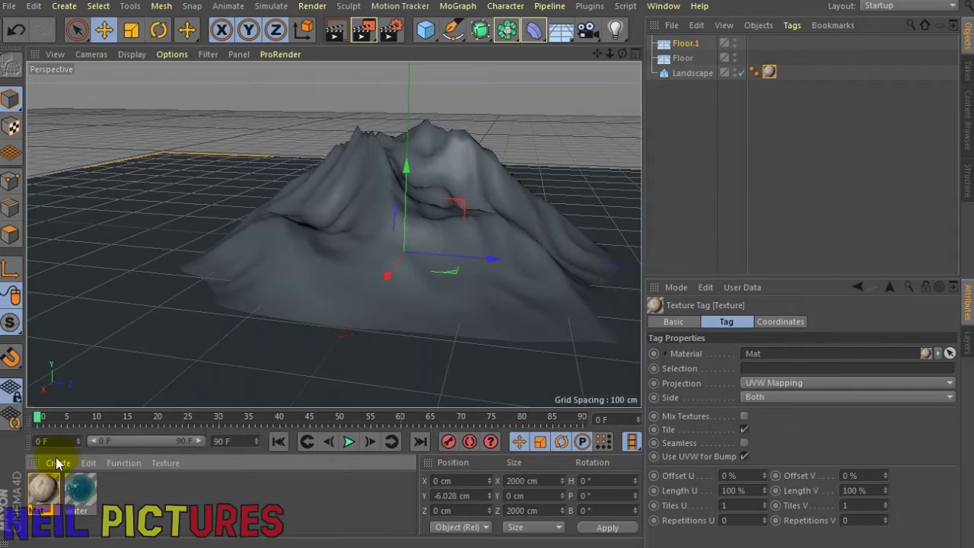
double_click(92, 494)
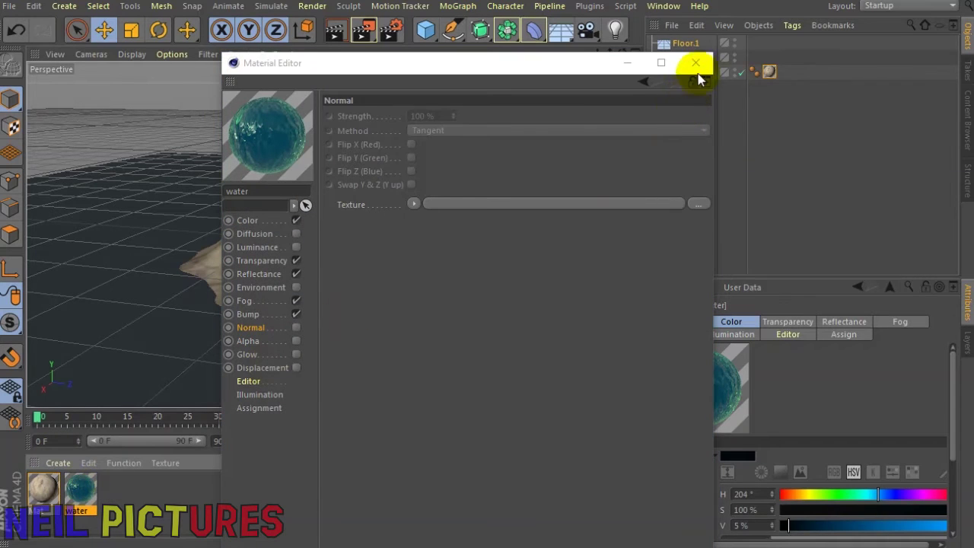
left_click(698, 65)
mouse_move(88, 491)
left_mouse_down()
mouse_move(690, 61)
mouse_move(690, 44)
left_mouse_up()
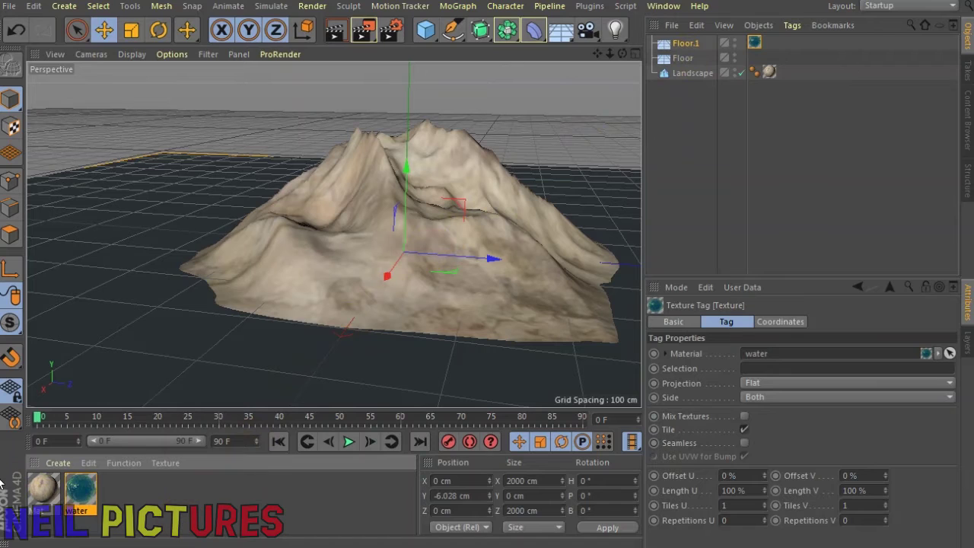
left_click(41, 490)
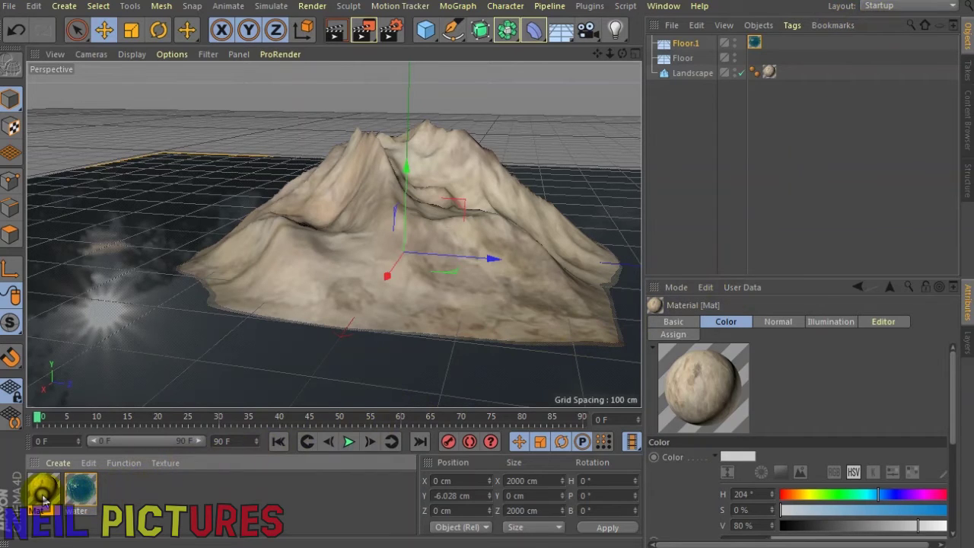
Step: Apply Mat to the Floor object and render a test view of the mountain over the water
left_click_drag(43, 498, 709, 57)
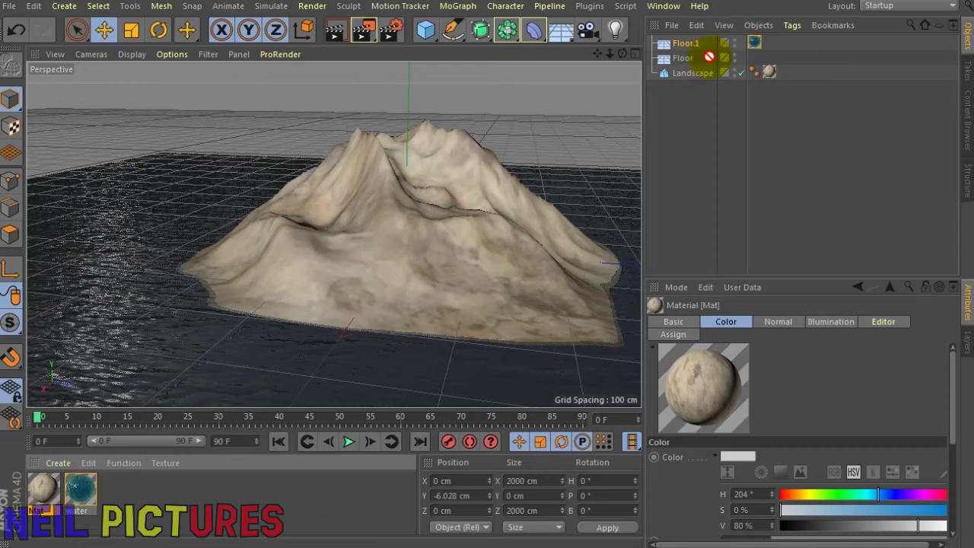
left_click_drag(682, 64, 682, 58)
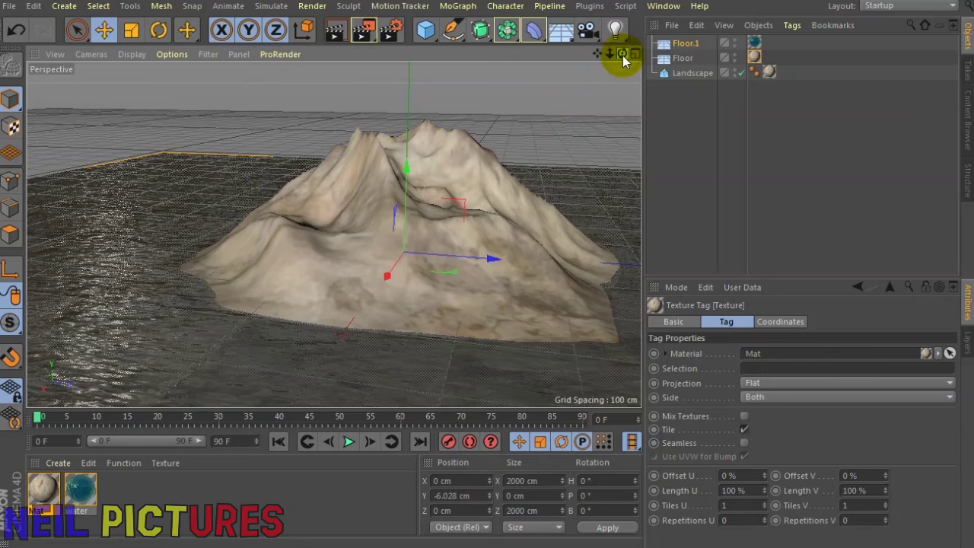
left_click_drag(622, 54, 559, 69)
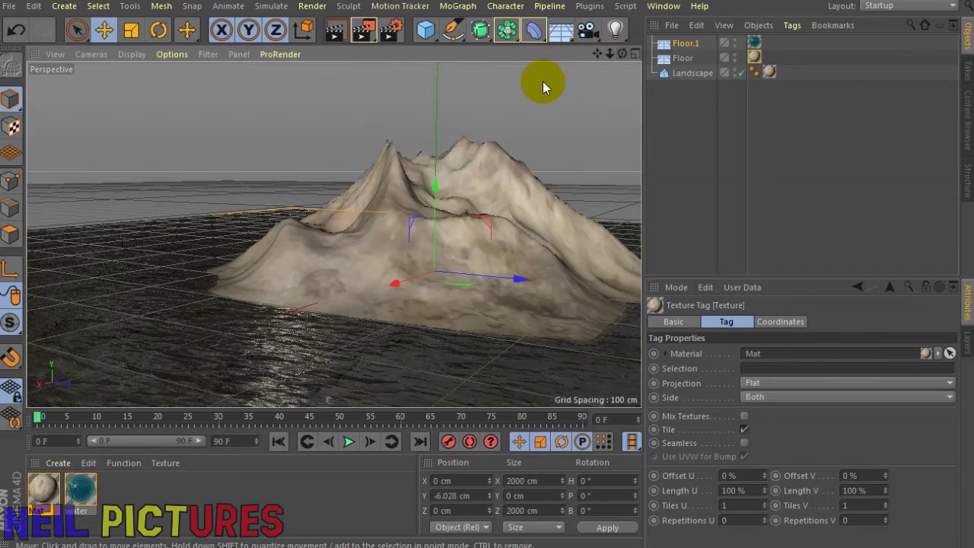
key("ctrl+r")
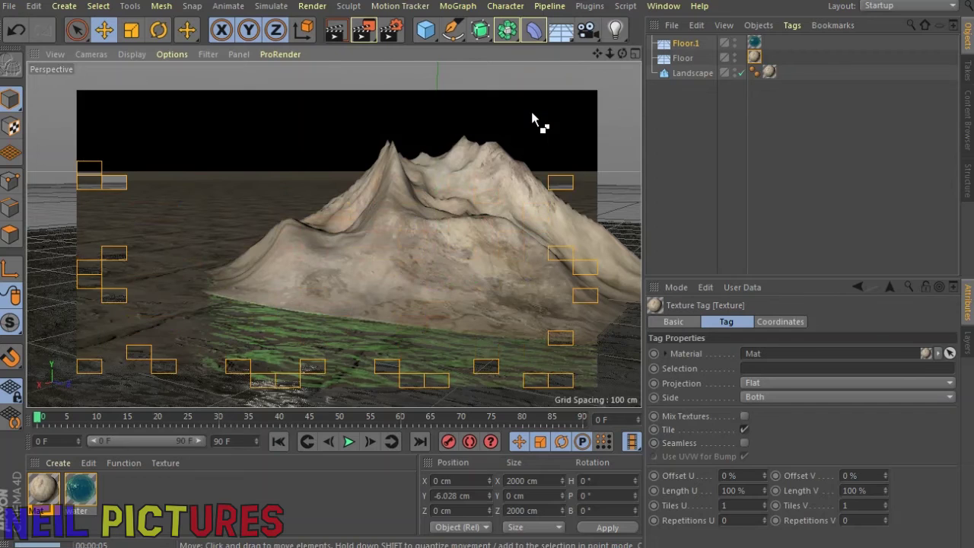
left_click(257, 346)
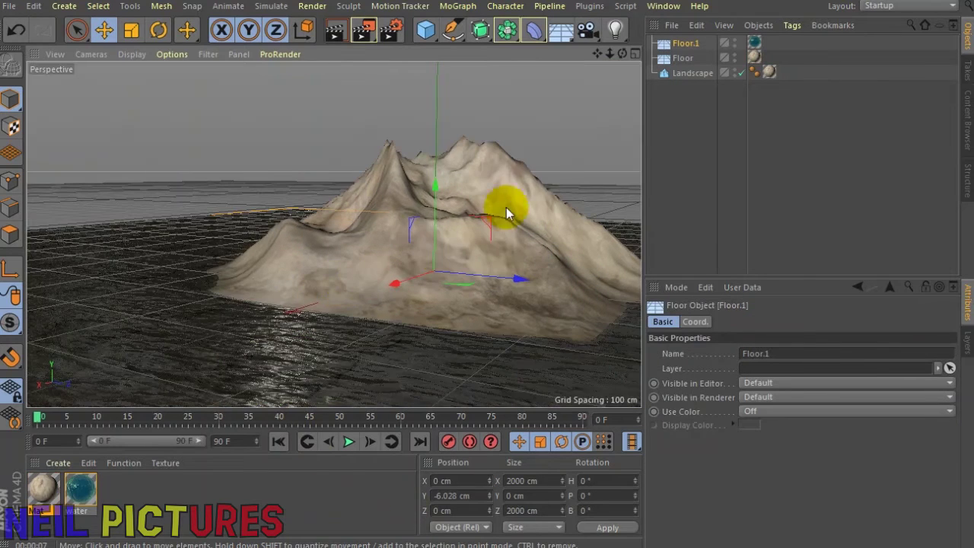
Step: Add a standard Light object to the scene
left_click(560, 39)
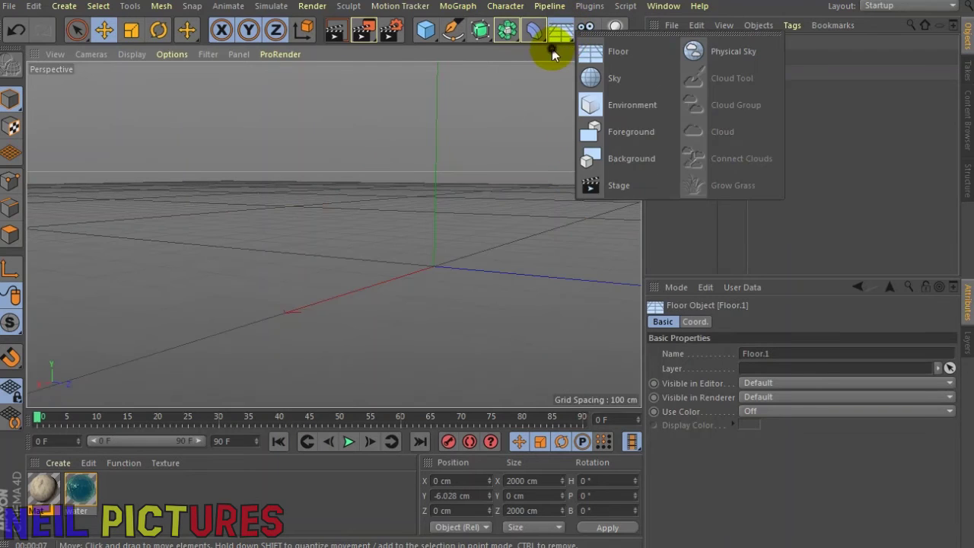
left_click(552, 49)
left_click(572, 34)
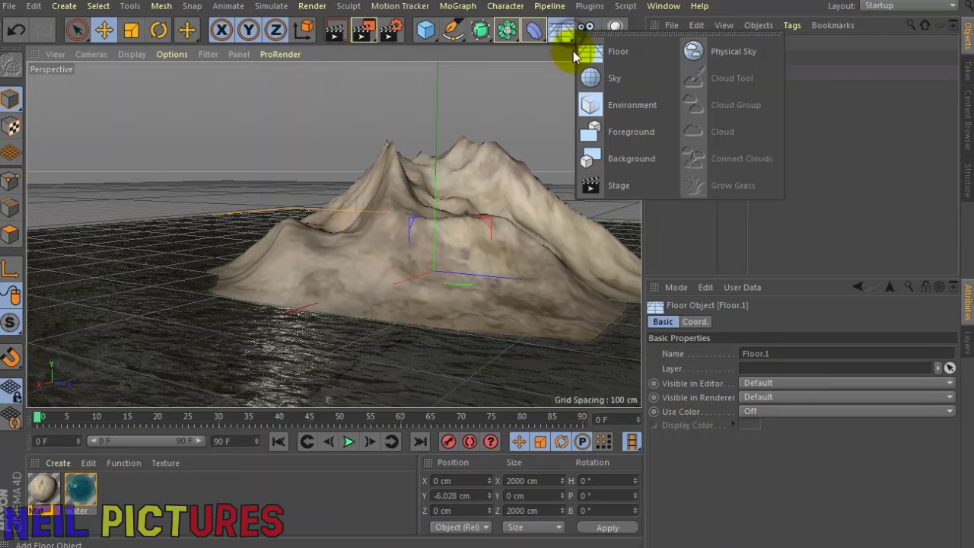
left_click(619, 30)
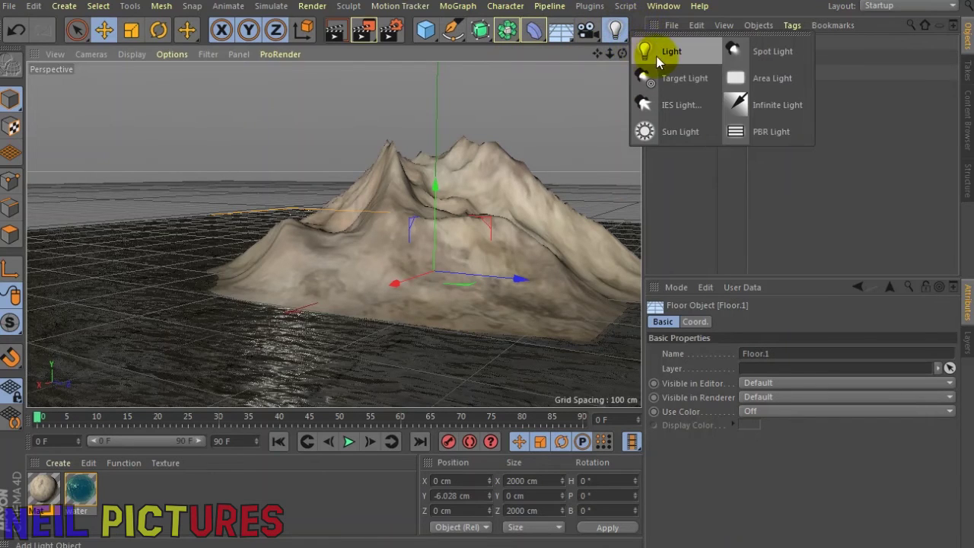
left_click(688, 55)
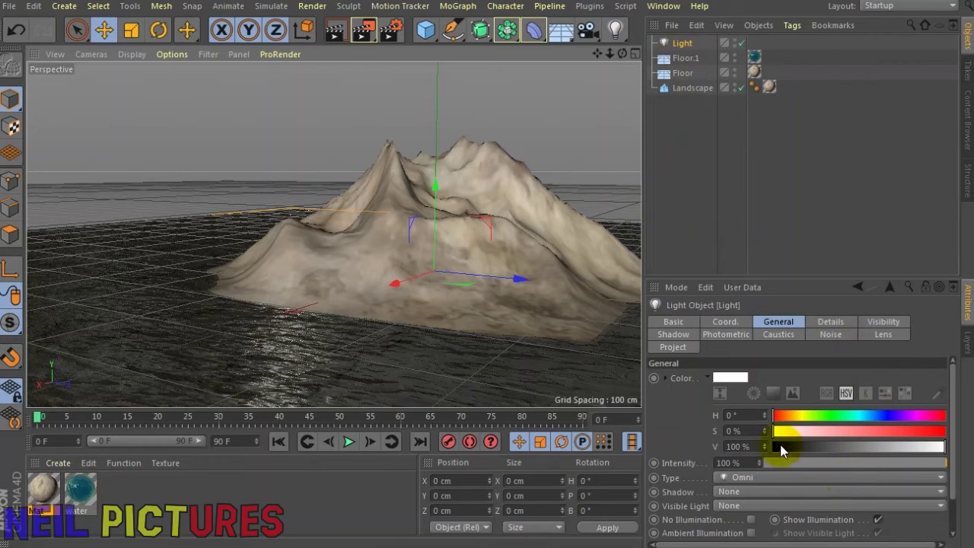
Step: Give the light a Star 1 lens glow and Zoom reflexes
left_click(879, 334)
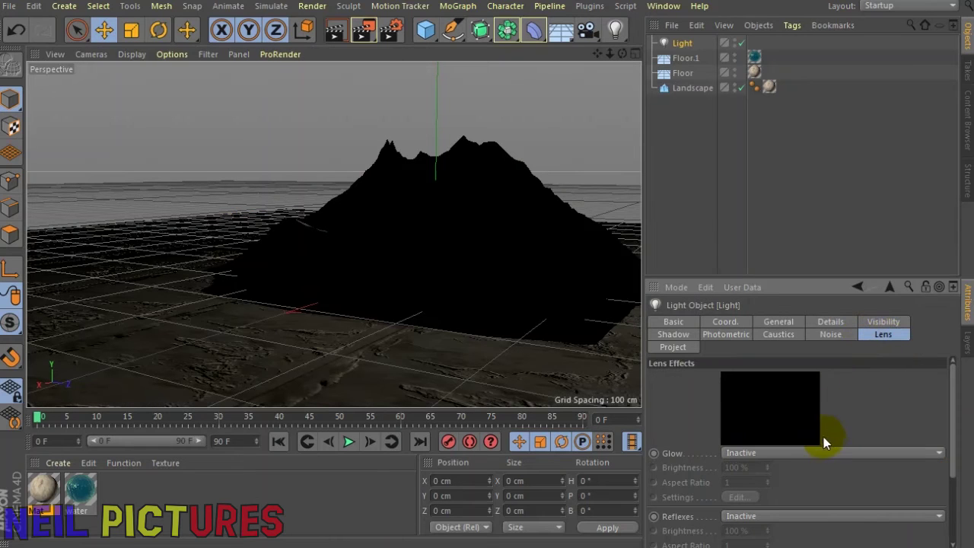
left_click(811, 450)
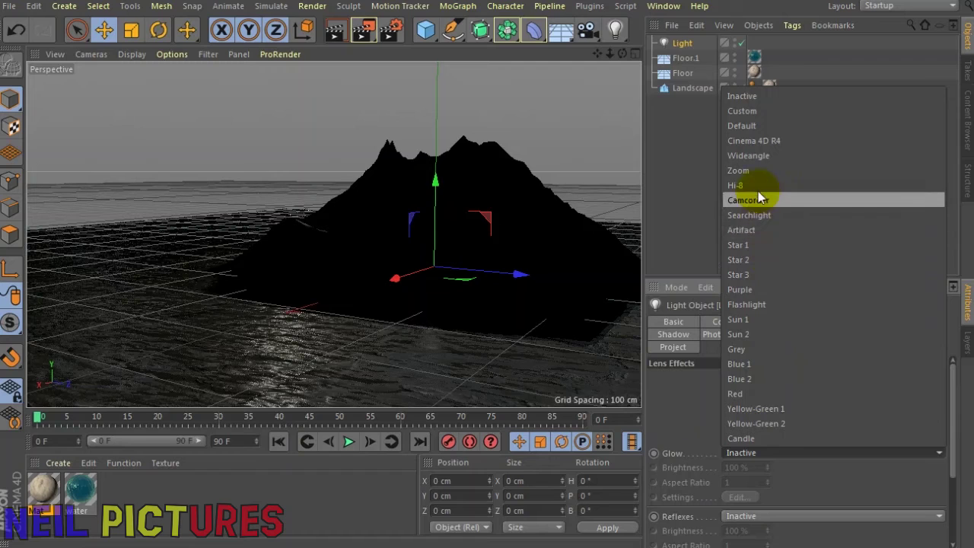
left_click(757, 244)
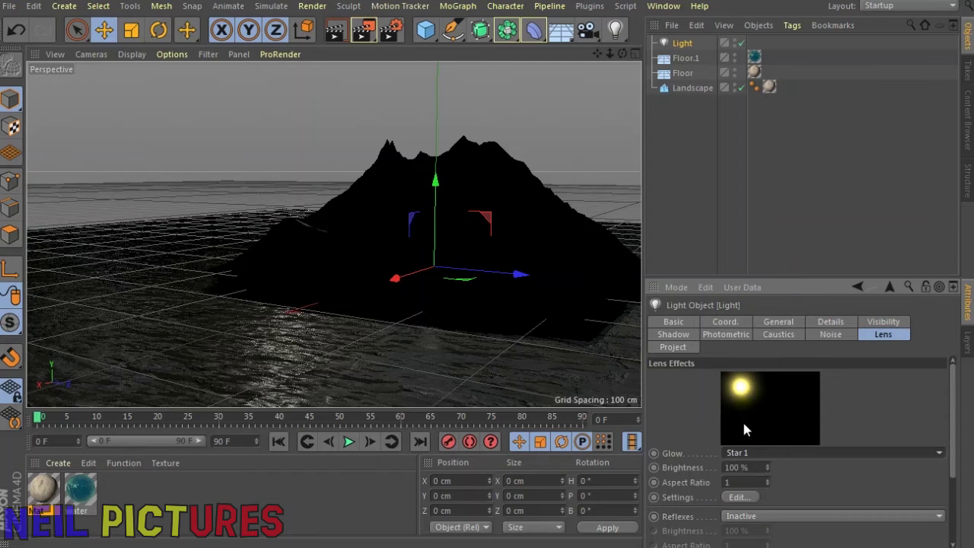
left_click(779, 522)
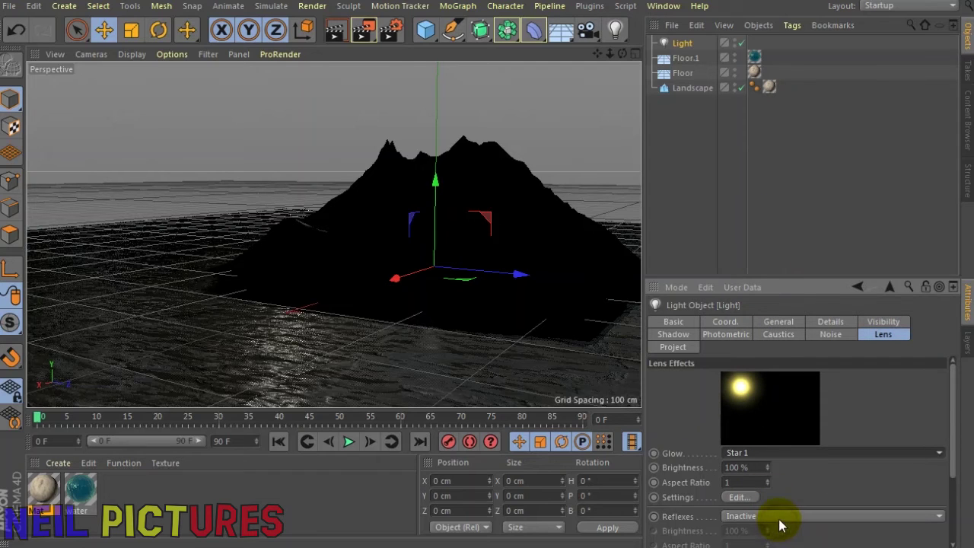
left_click(779, 520)
left_click(774, 509)
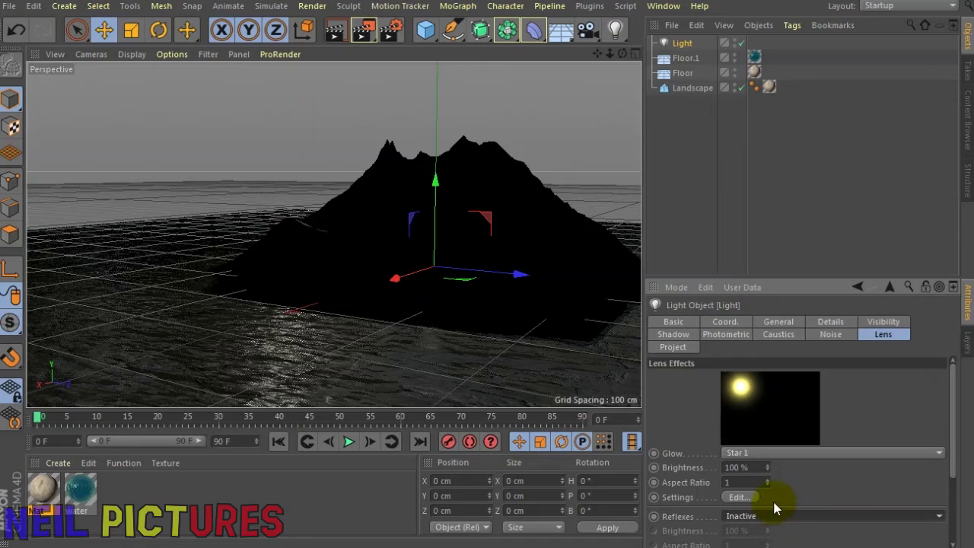
left_click(777, 517)
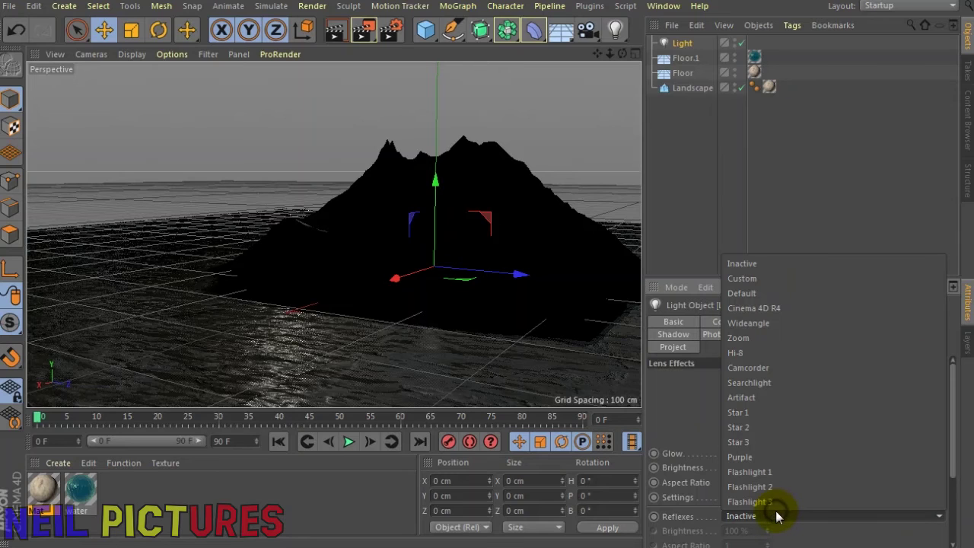
left_click(738, 337)
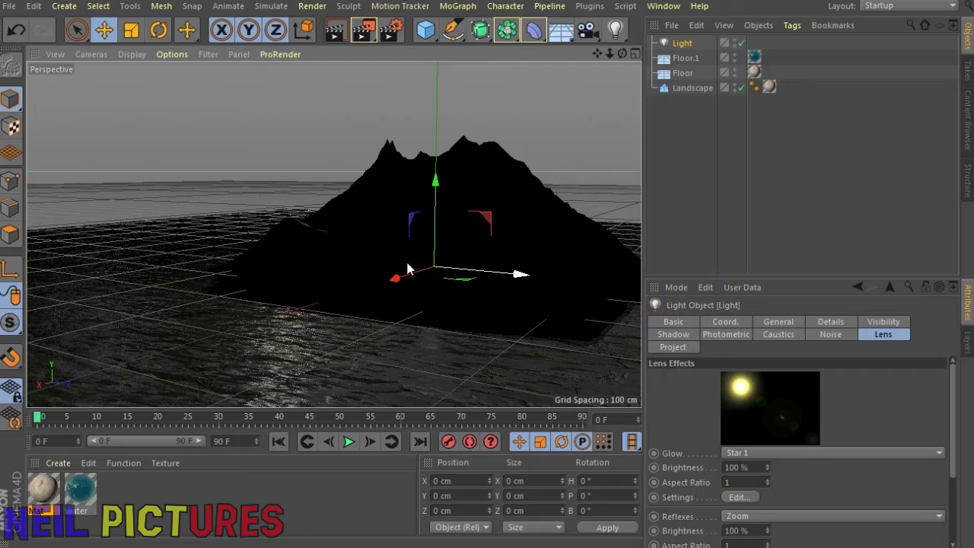
left_click_drag(388, 262, 340, 261)
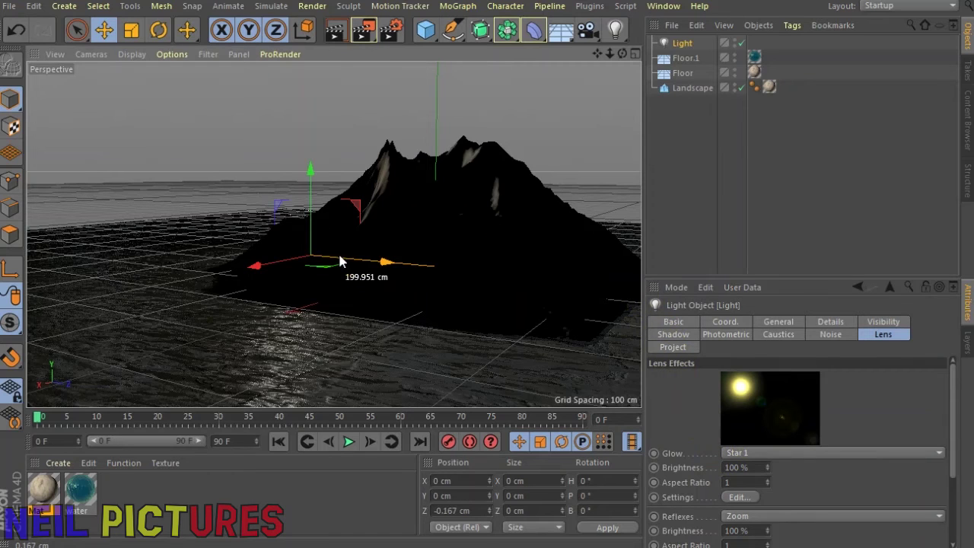
Step: Push the light far into the distance and set its Glow Brightness to 60%
mouse_move(284, 252)
left_mouse_down()
mouse_move(261, 239)
mouse_move(202, 246)
mouse_move(189, 259)
left_mouse_up()
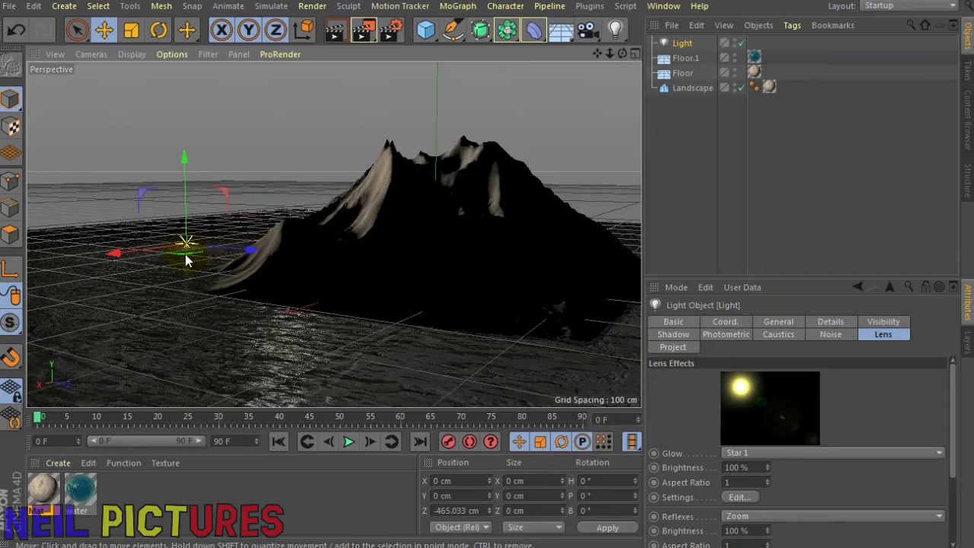
mouse_move(211, 189)
left_mouse_down()
mouse_move(219, 118)
mouse_move(224, 163)
left_mouse_up()
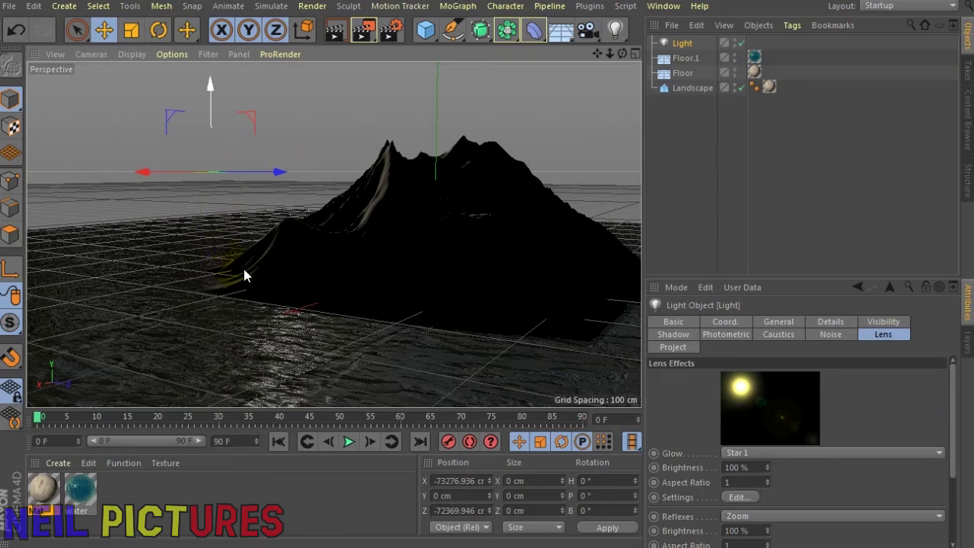
left_click_drag(751, 464, 687, 466)
type("70")
key("Return")
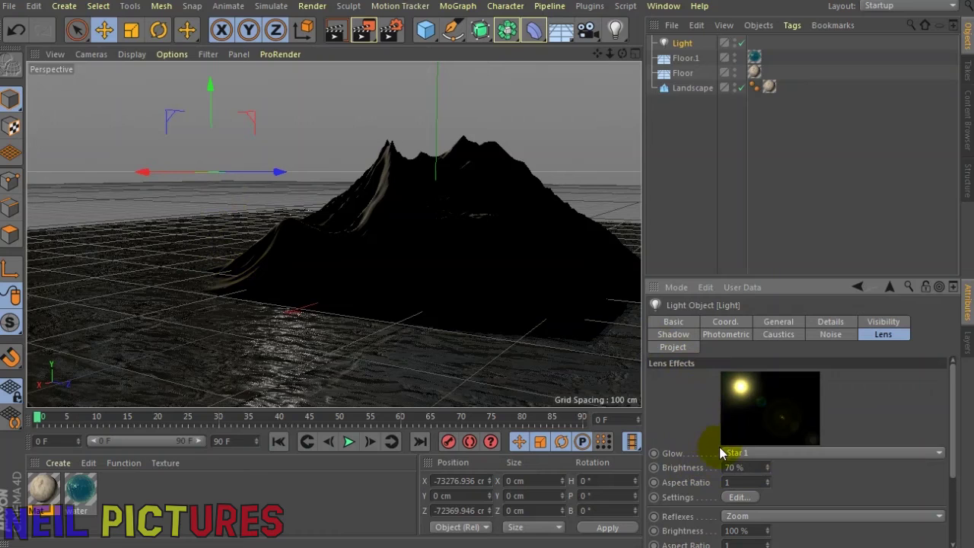
left_click_drag(749, 467, 692, 466)
type("60")
key("Return")
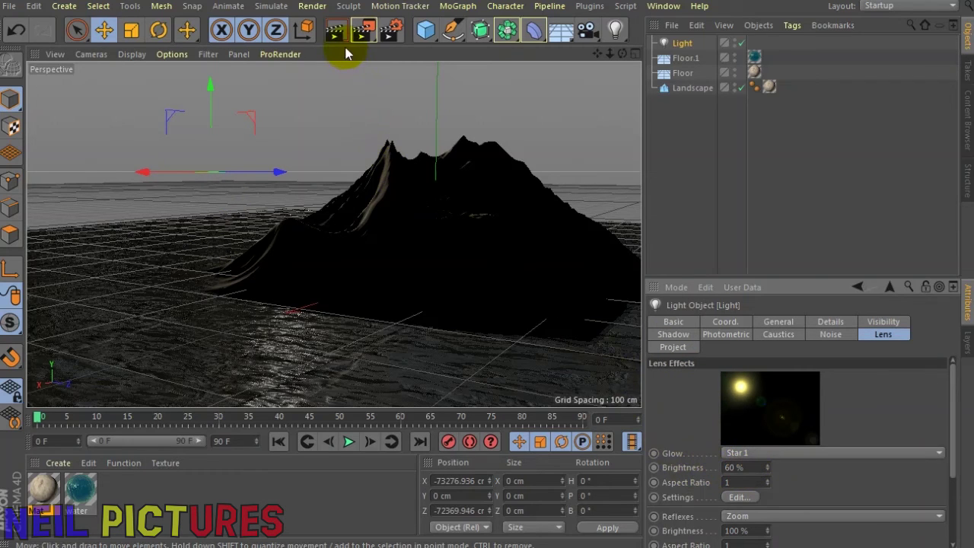
Step: Preview-render the scene, then raise the light to Y 8035.822 cm above the water
key("ctrl+r")
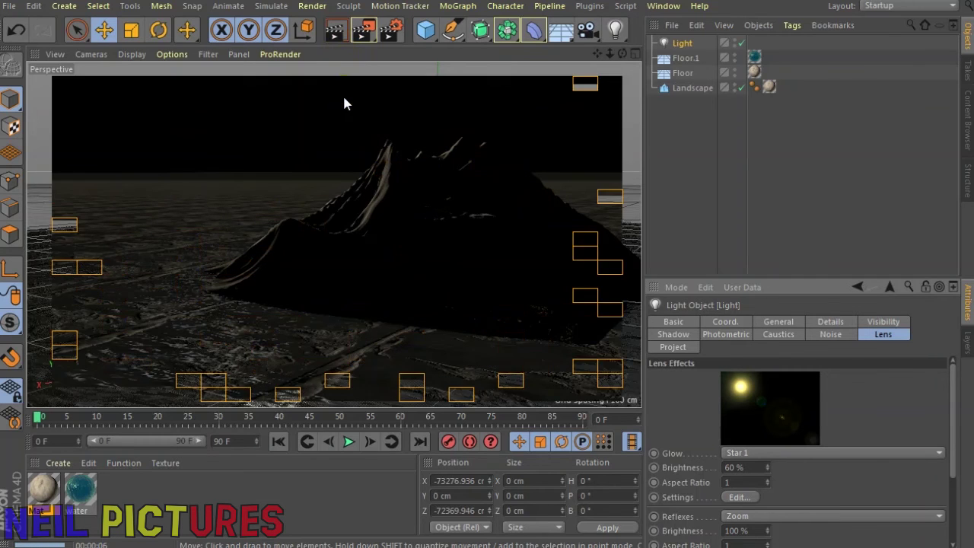
left_click(350, 104)
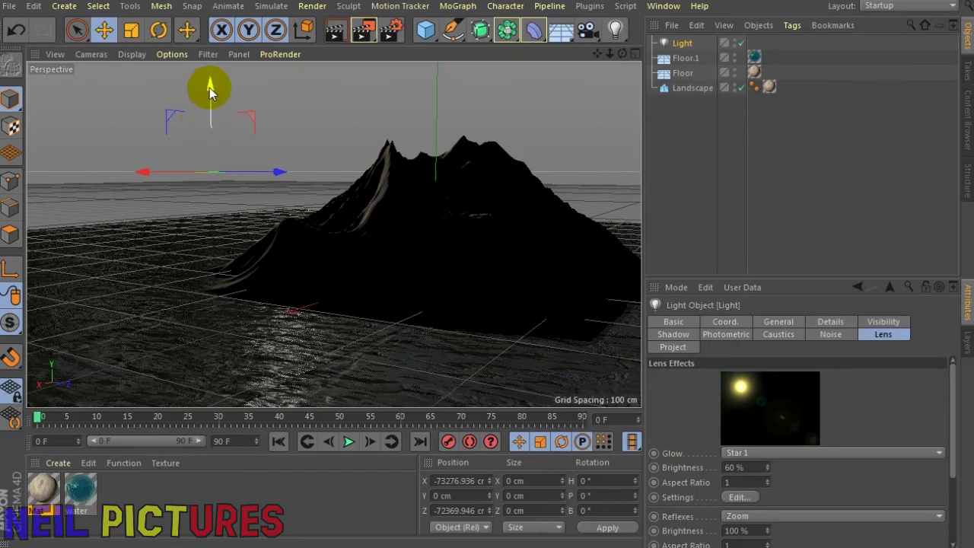
left_click_drag(211, 72, 211, 19)
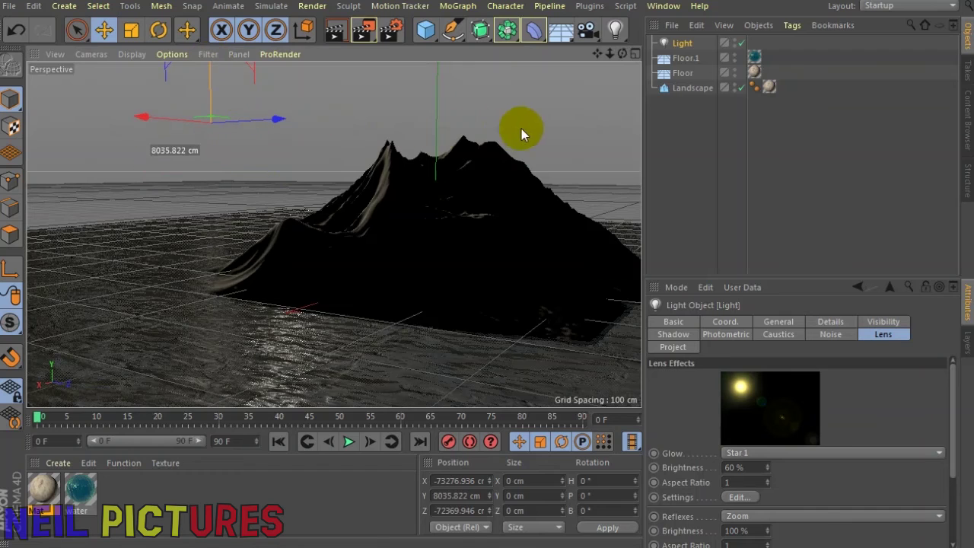
left_click_drag(619, 57, 611, 72)
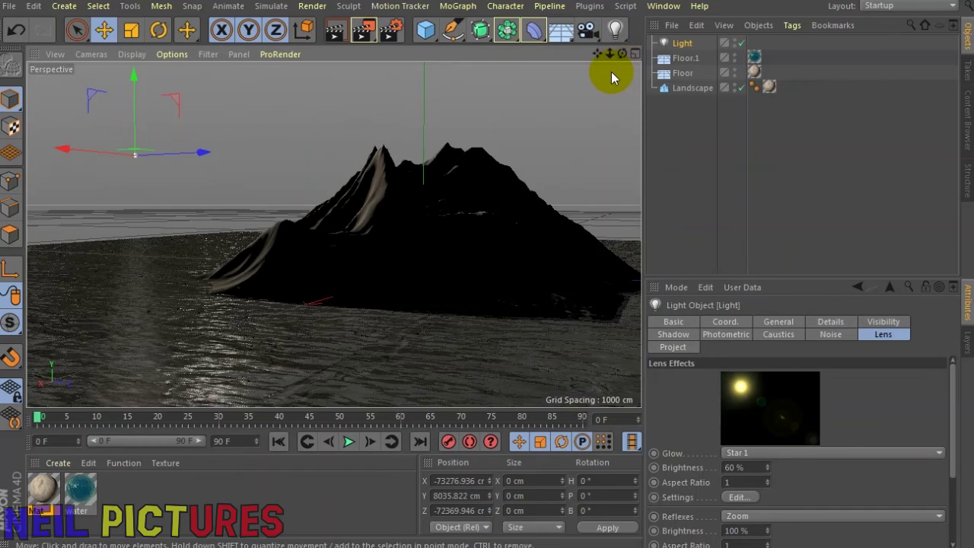
left_click(587, 30)
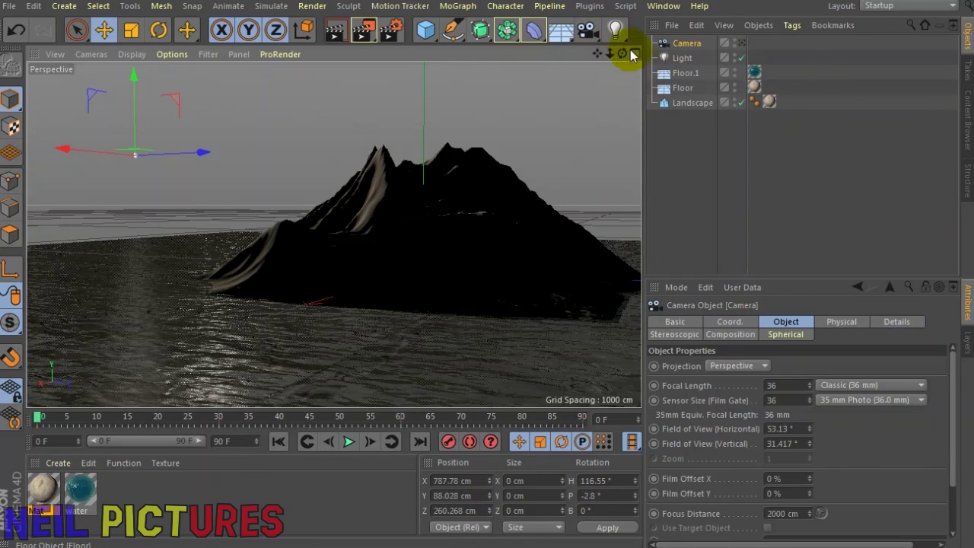
Step: Add a Physical Sky to the island scene and toggle the camera's editor visibility
left_click(563, 32)
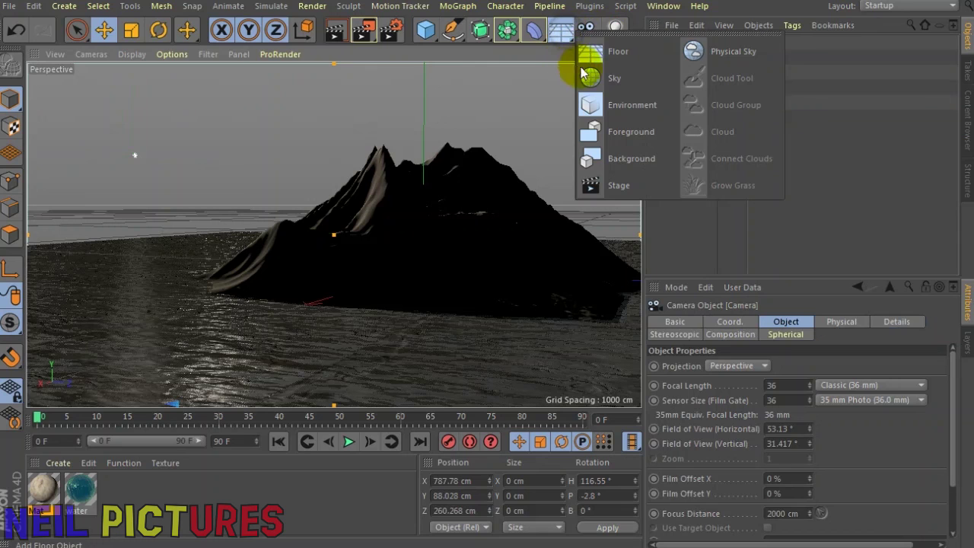
left_click(694, 52)
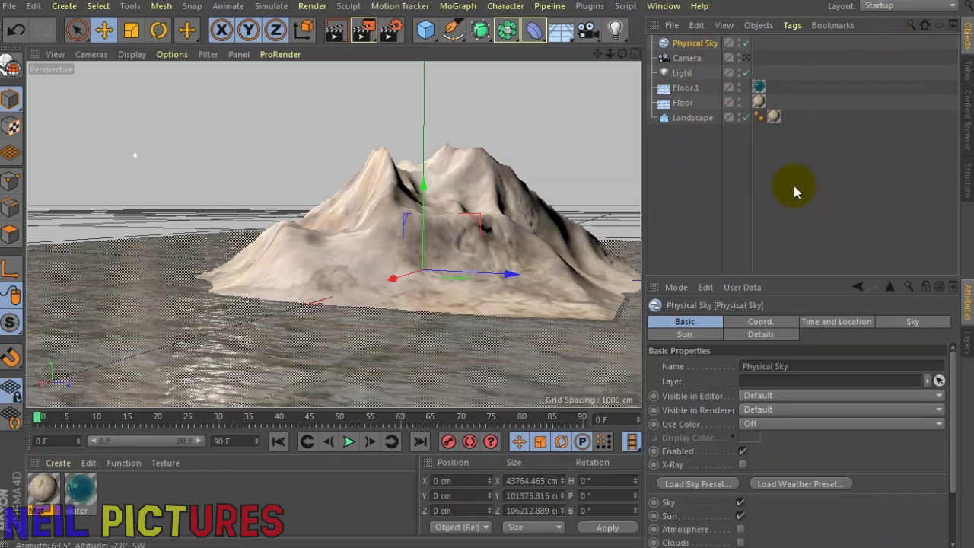
left_click(747, 59)
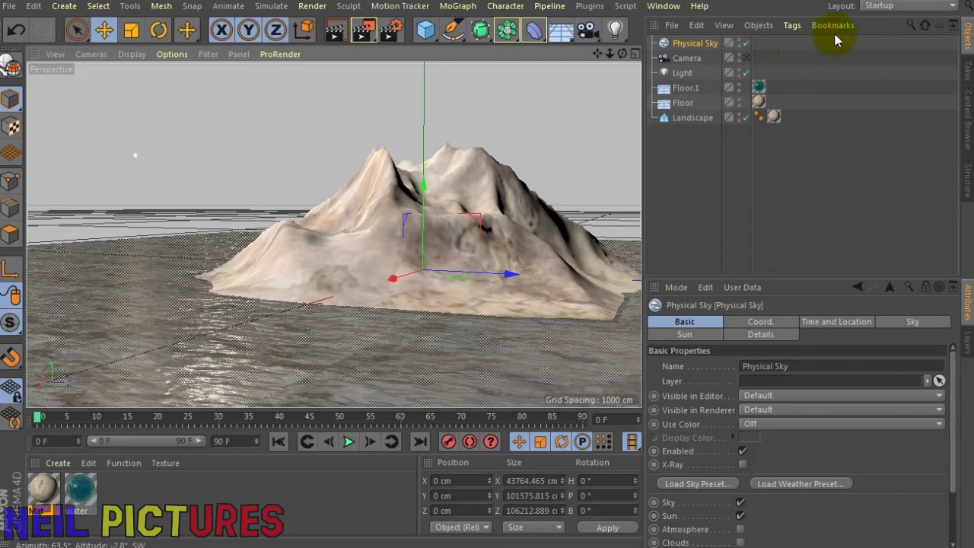